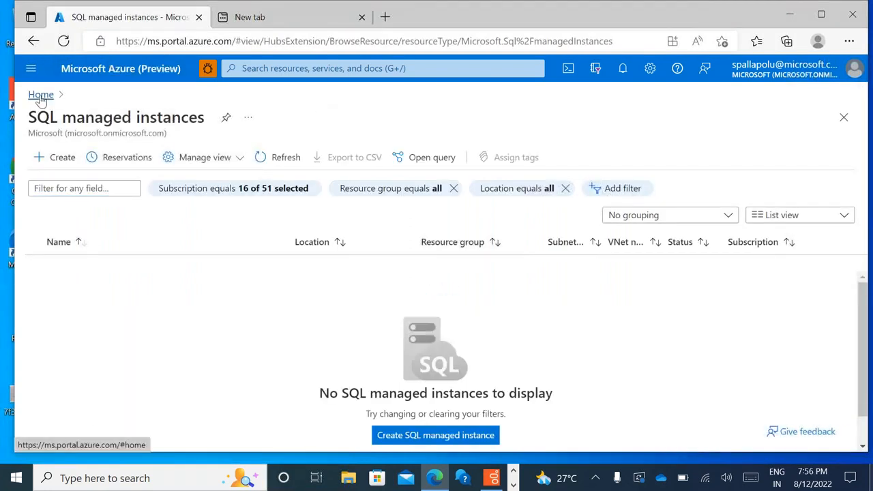
- Go to the portal home page, search for Databricks and open the Azure Databricks service
left_click(41, 95)
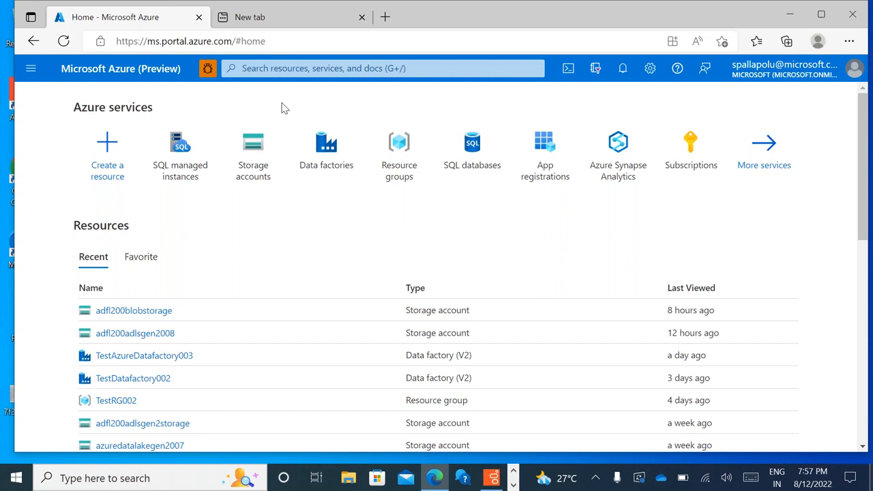
left_click(262, 73)
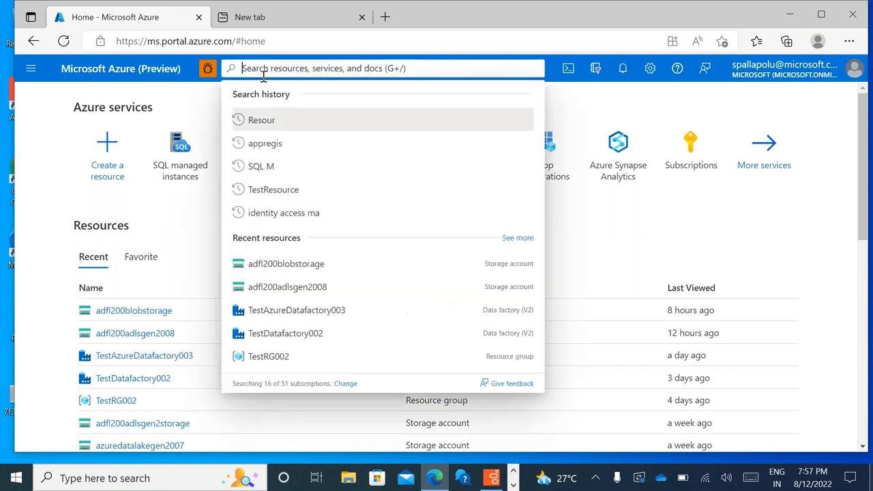
type("Data")
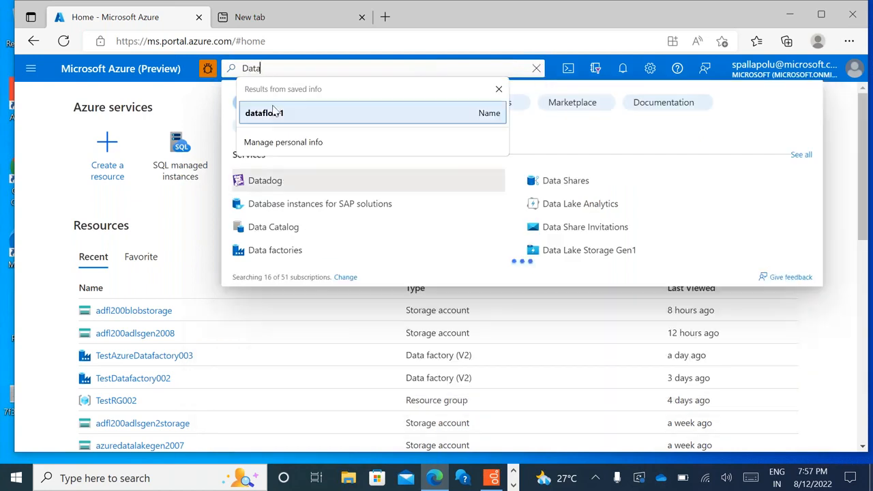
type("bric")
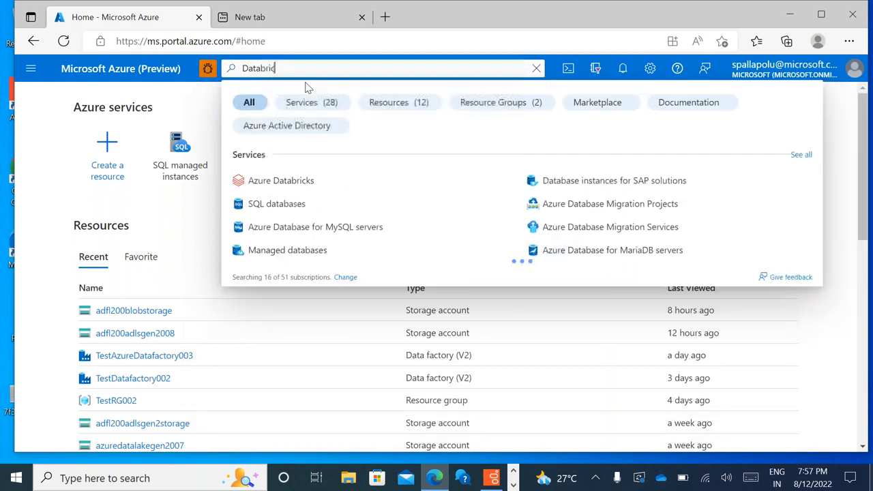
type("ks")
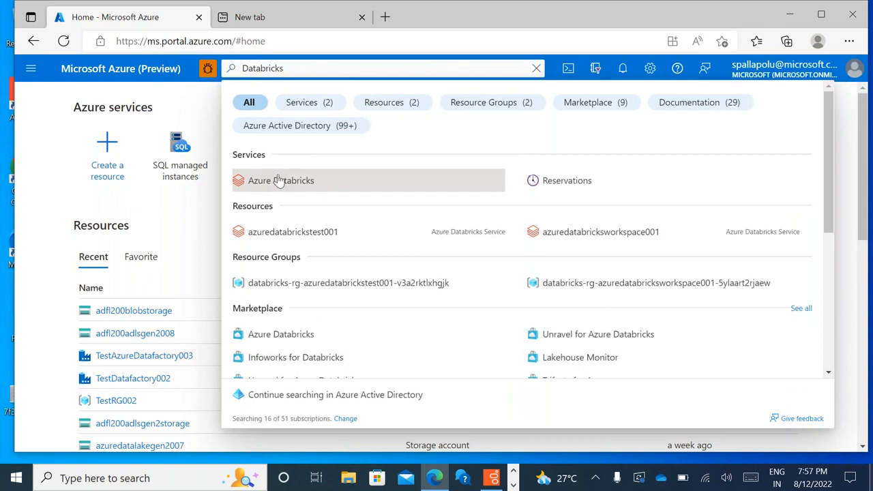
left_click(273, 189)
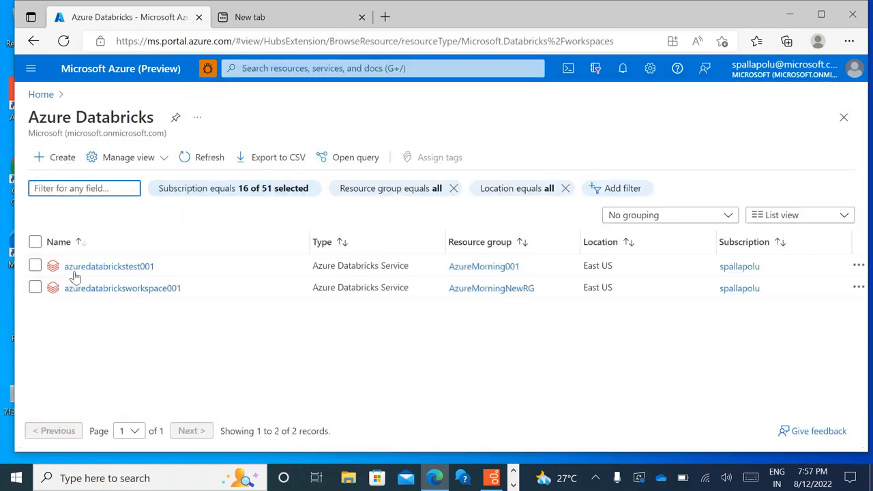
left_click(63, 159)
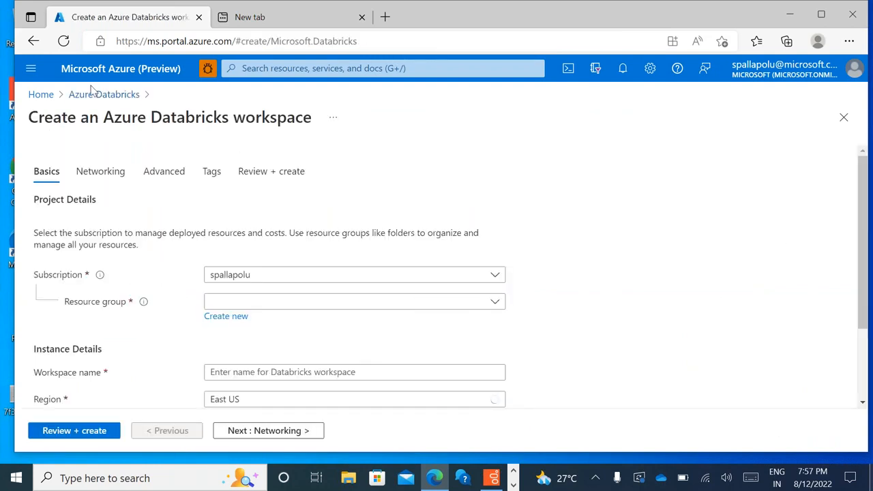
left_click(41, 95)
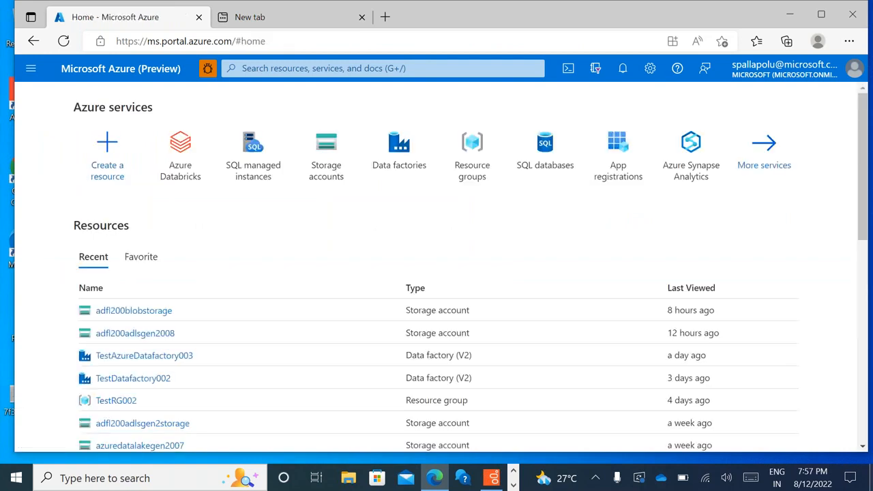
left_click(194, 156)
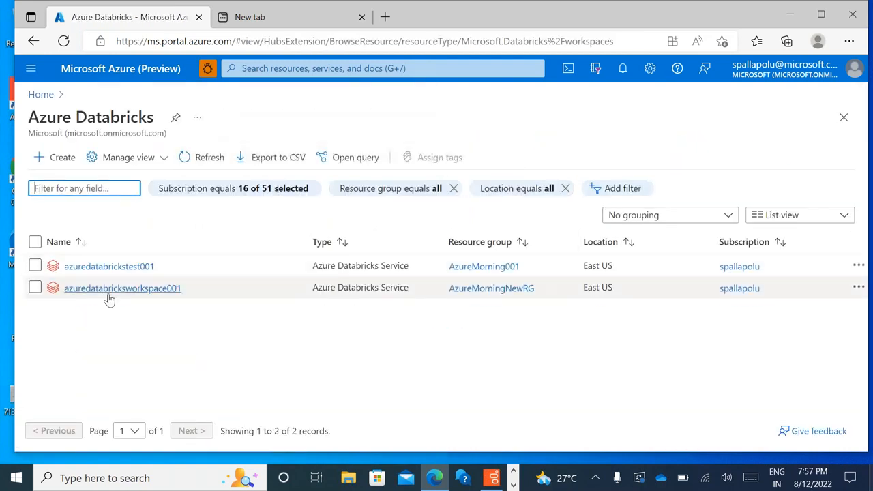
- Open the azuredatabricksworkspace001 workspace and delete it, confirming the deletion
left_click(35, 289)
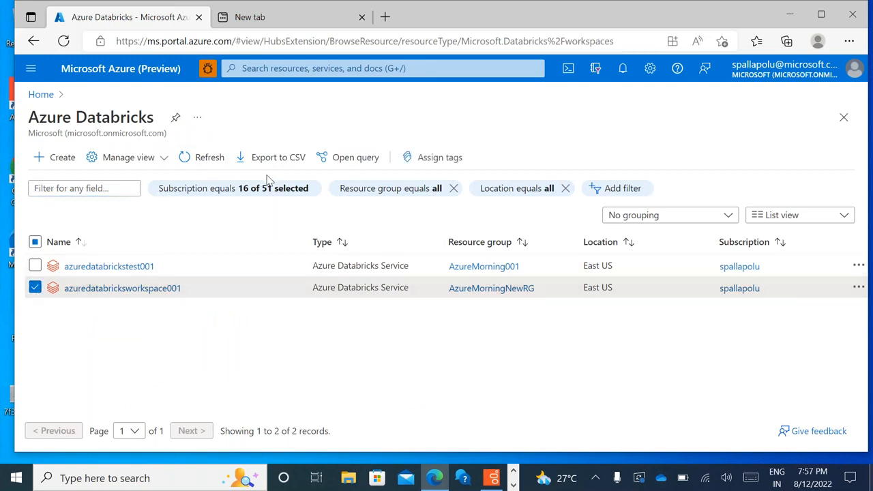
left_click(112, 289)
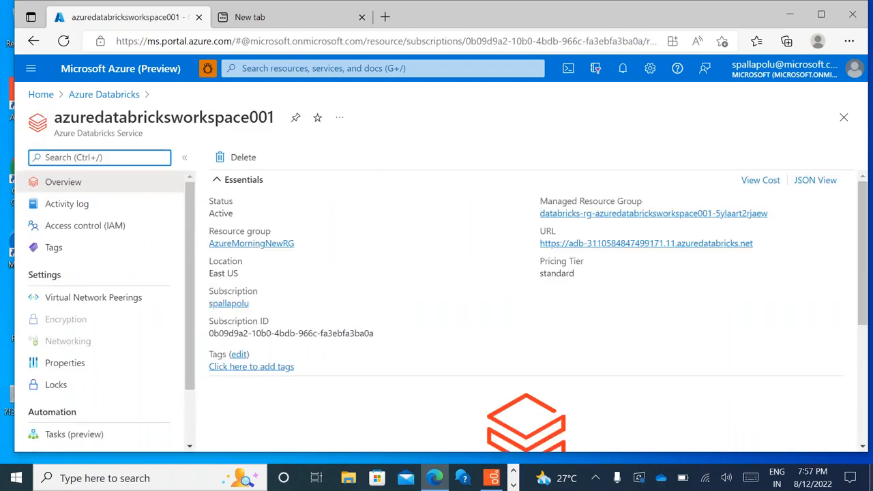
double_click(167, 115)
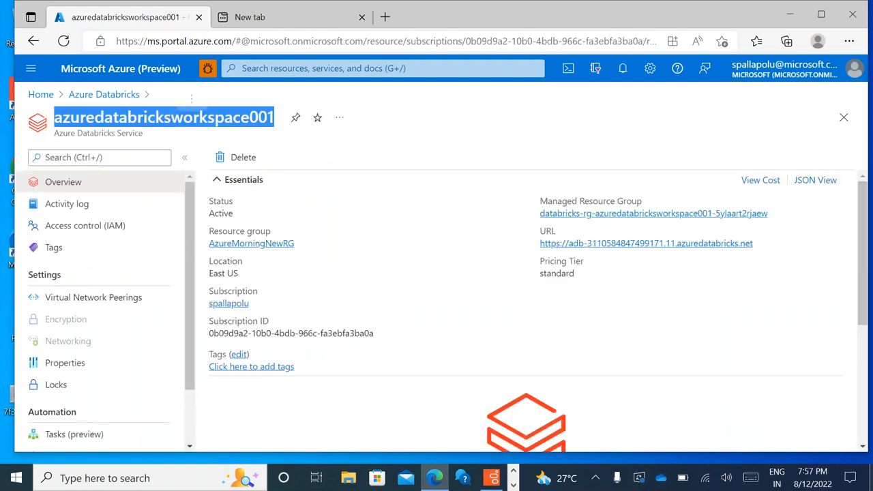
left_click(241, 159)
left_click(236, 309)
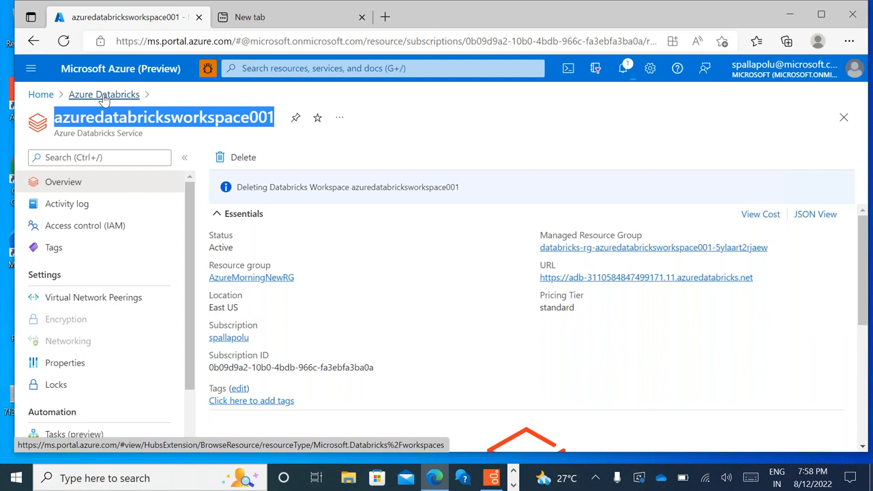
- Return to the portal home page and reopen the Azure Databricks workspace list to check it
left_click(41, 94)
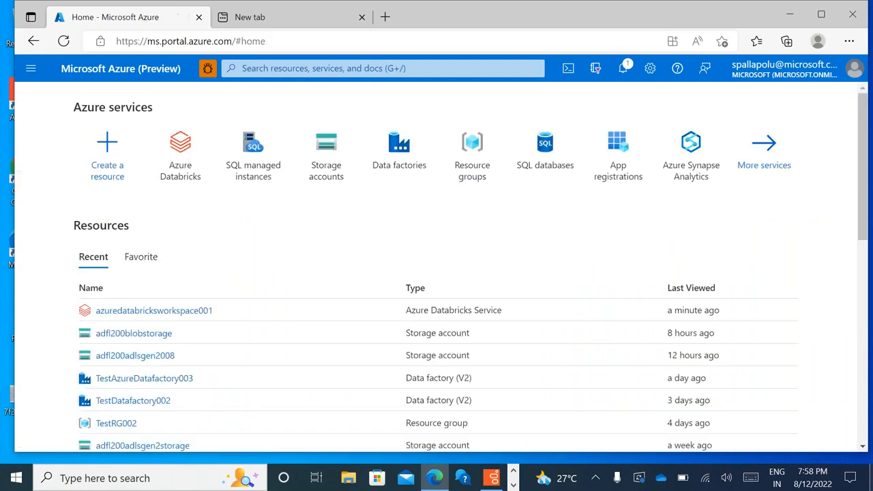
left_click(190, 142)
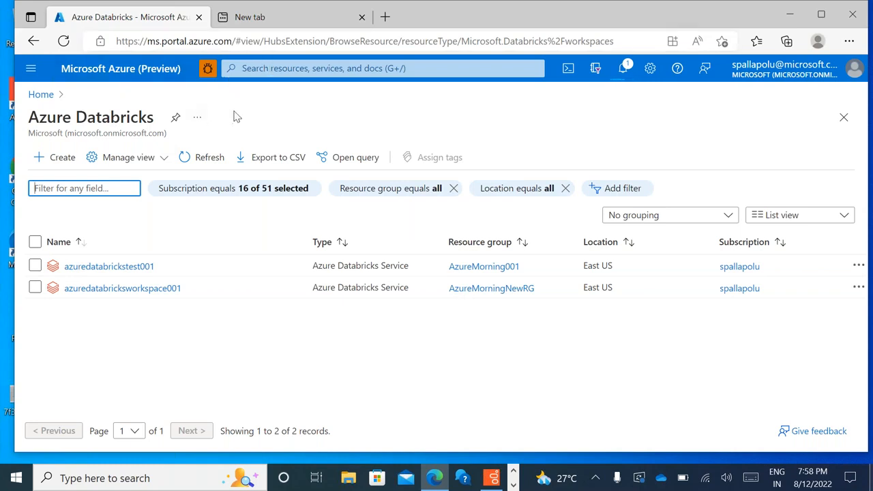
left_click(280, 69)
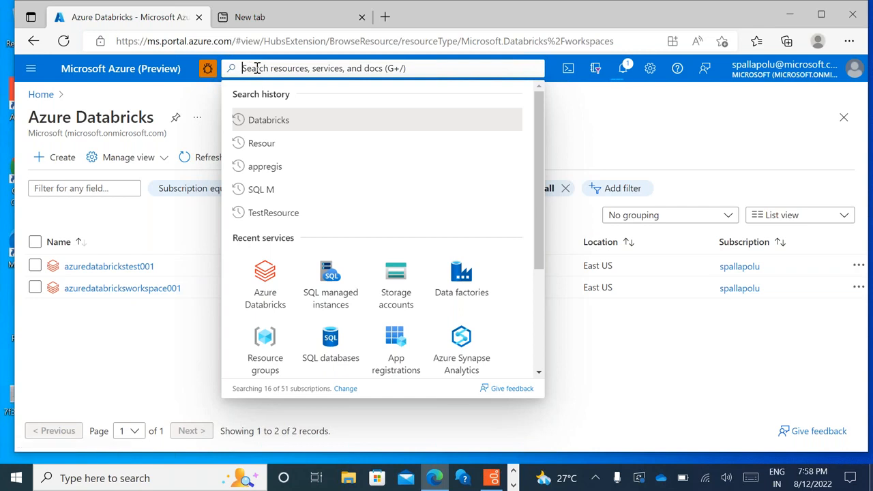
- Open the list of all services, filter it for Databricks and open the Azure Databricks service
left_click(30, 69)
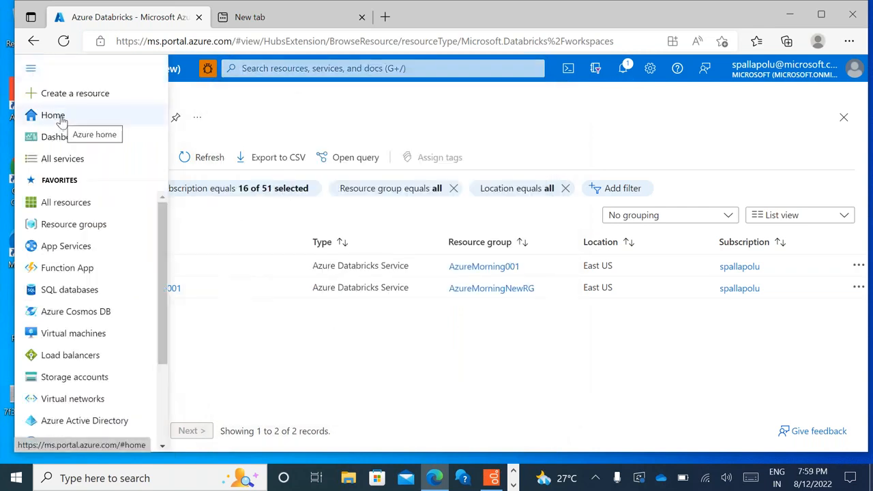
left_click(62, 161)
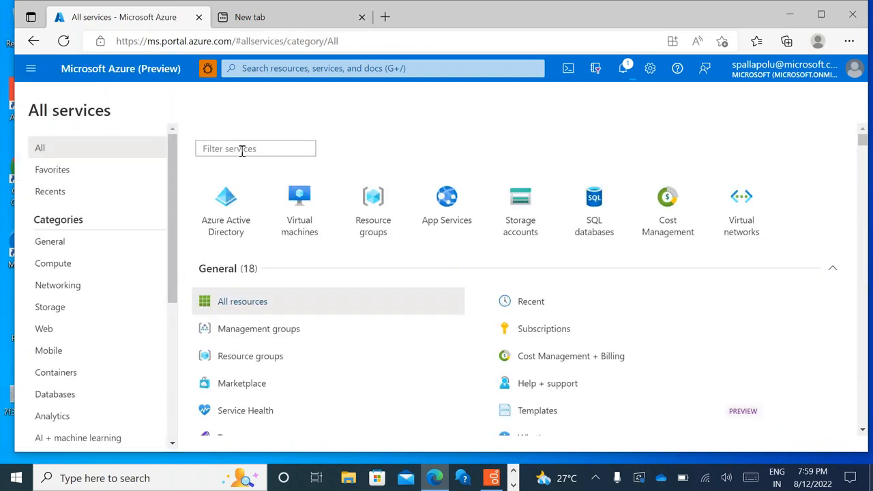
type("Databricks")
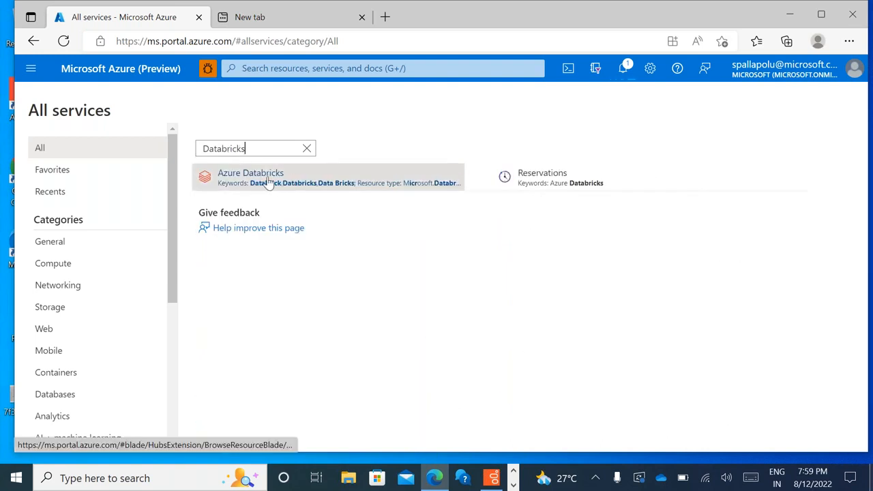
mouse_move(268, 187)
mouse_move(281, 186)
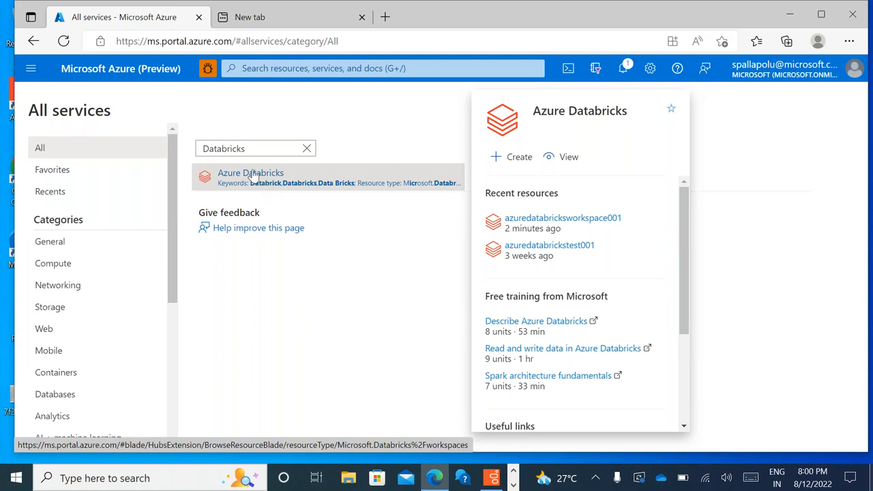
left_click(253, 175)
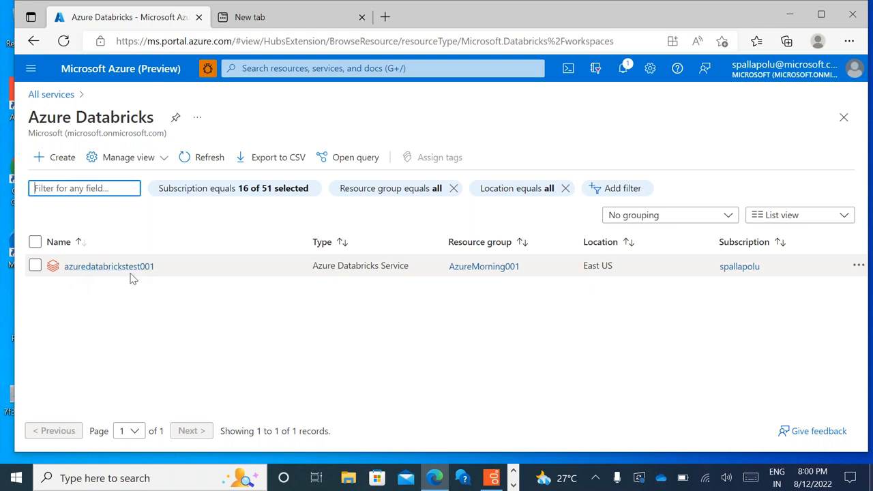
mouse_move(121, 273)
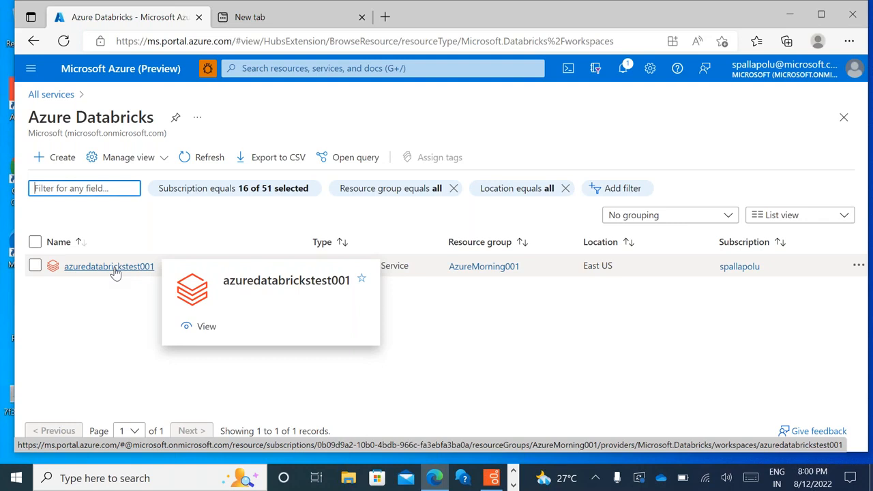
left_click(66, 159)
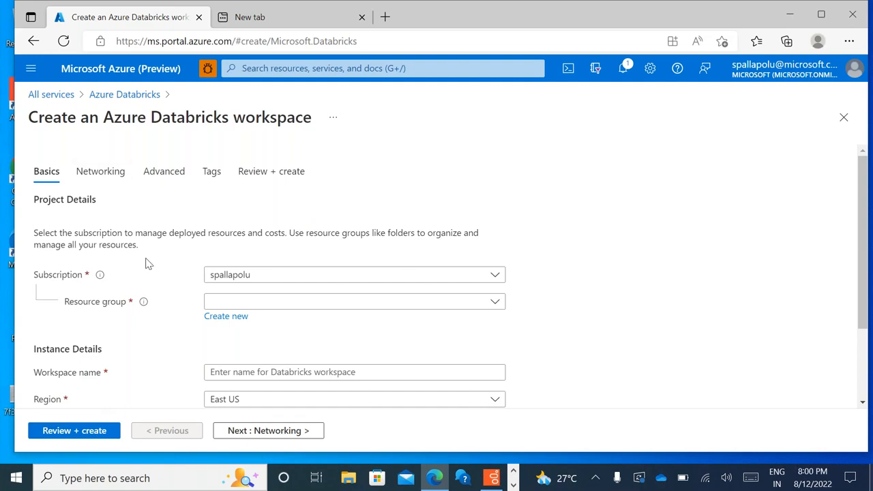
left_click(122, 96)
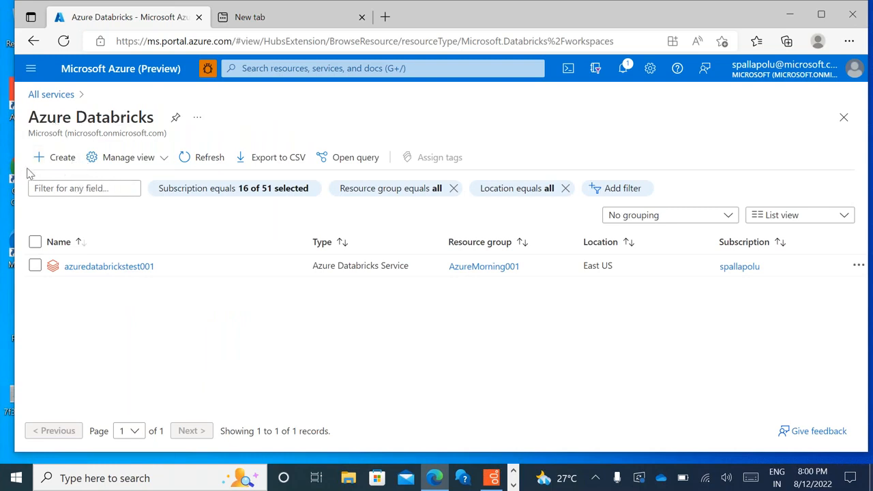
- Start creating an Azure Databricks workspace and choose TestRG002 as its resource group
left_click(60, 158)
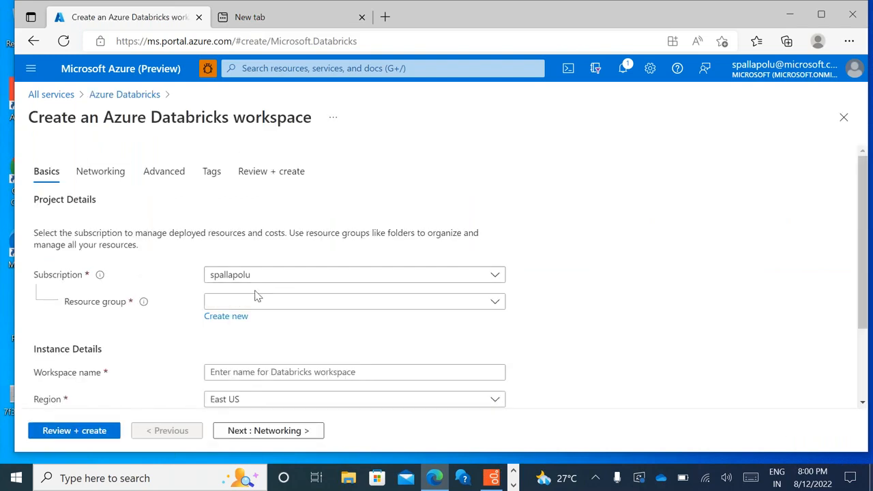
left_click(243, 303)
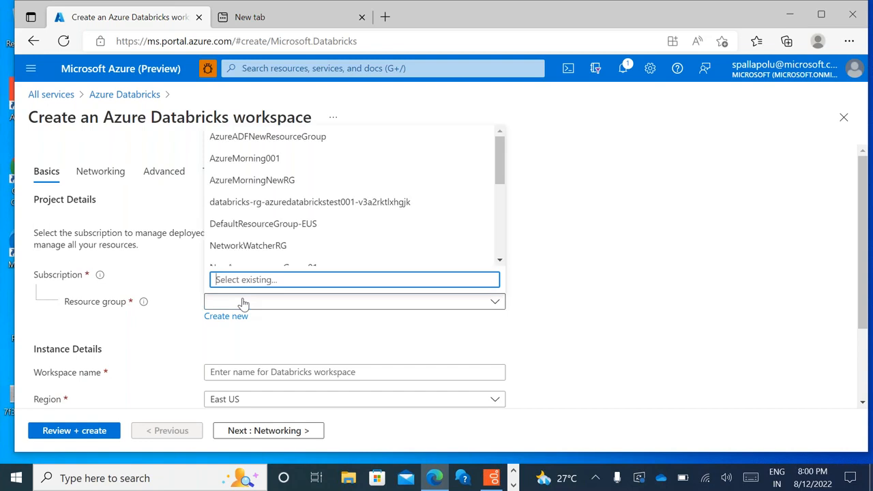
left_click(603, 306)
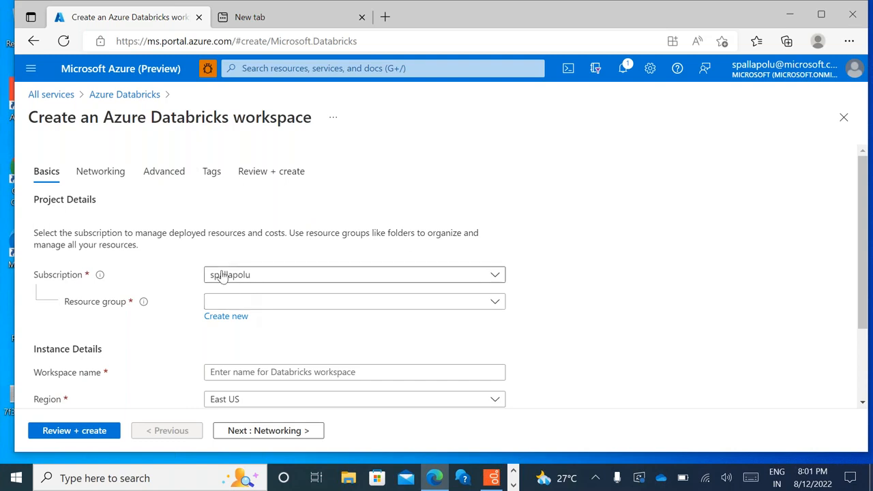
left_click(278, 308)
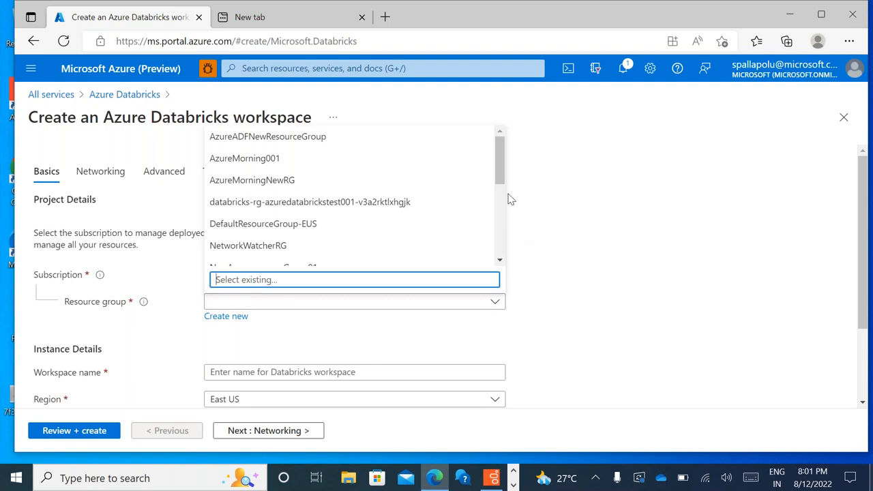
left_click_drag(501, 168, 501, 239)
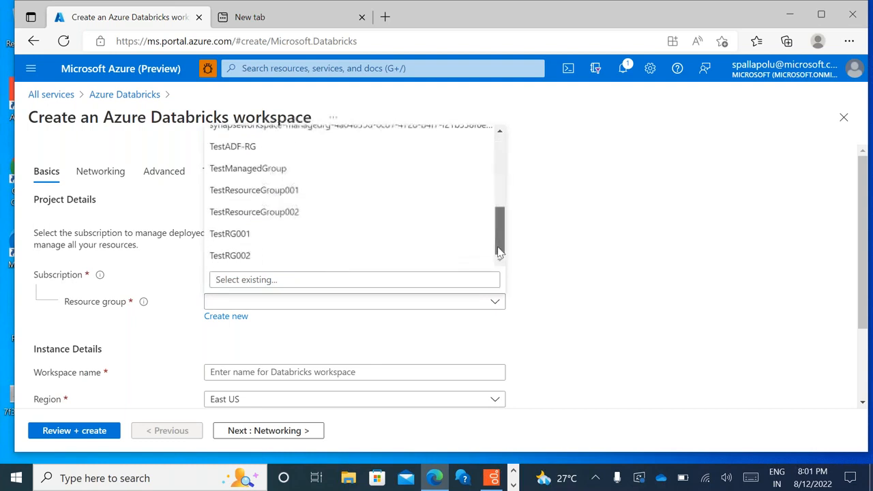
left_click(245, 264)
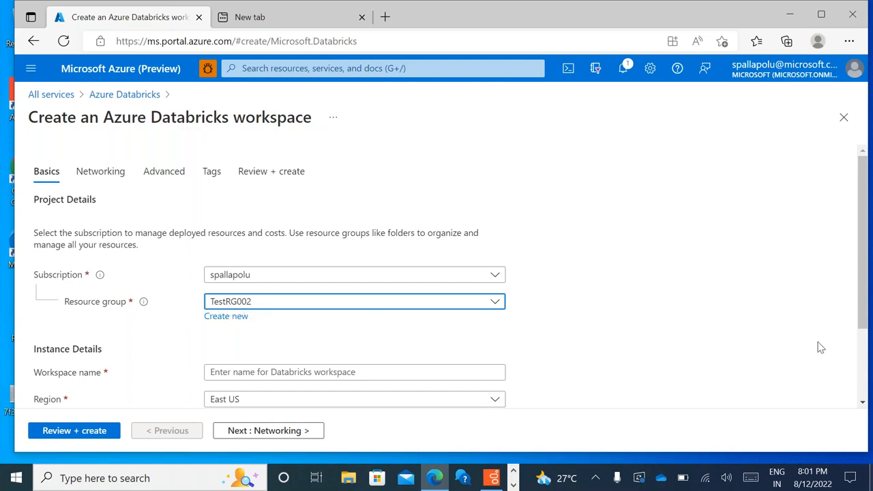
- Name the new Databricks workspace azuredatabricks003
left_click_drag(866, 249, 861, 318)
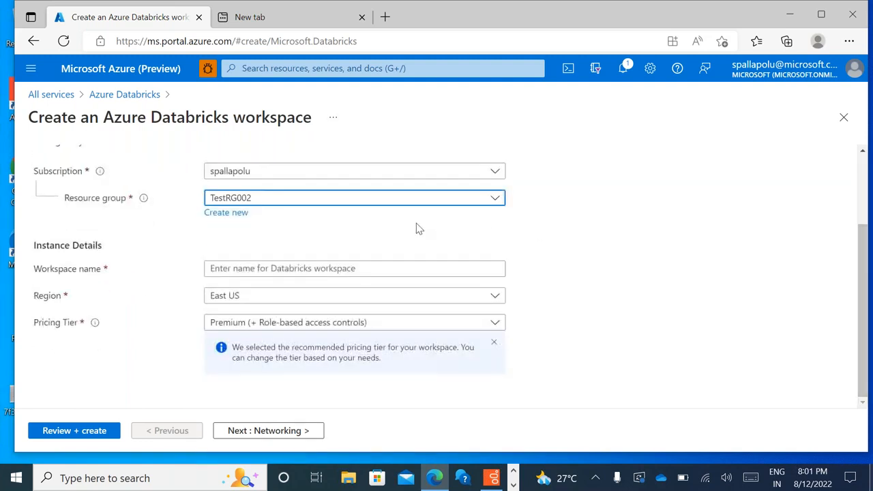
left_click(283, 270)
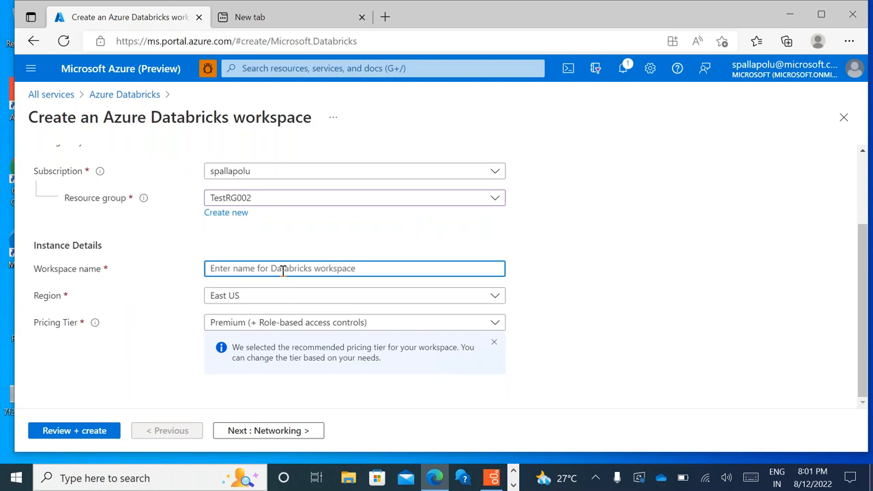
type("azure")
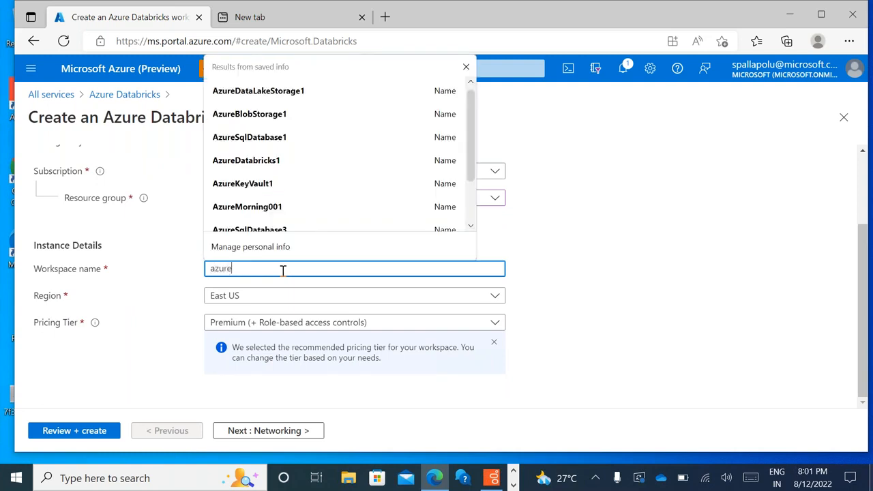
type("databrick")
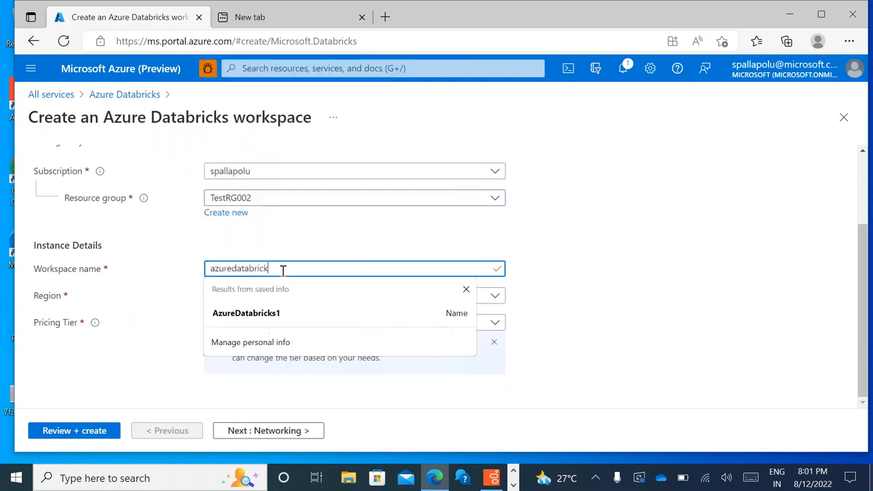
type("s007")
left_click(185, 307)
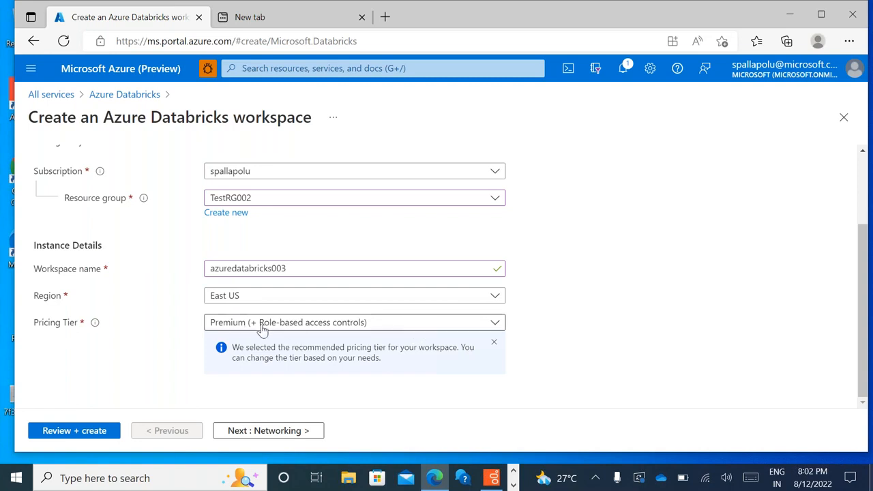
- Compare the pricing tier options for the workspace and set the tier to Standard (Apache Spark, Secure with Azure AD)
left_click(457, 330)
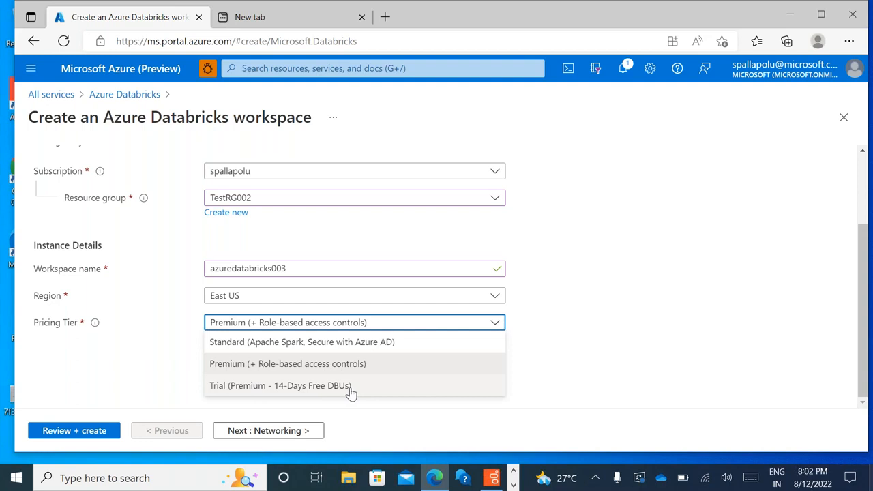
left_click(276, 367)
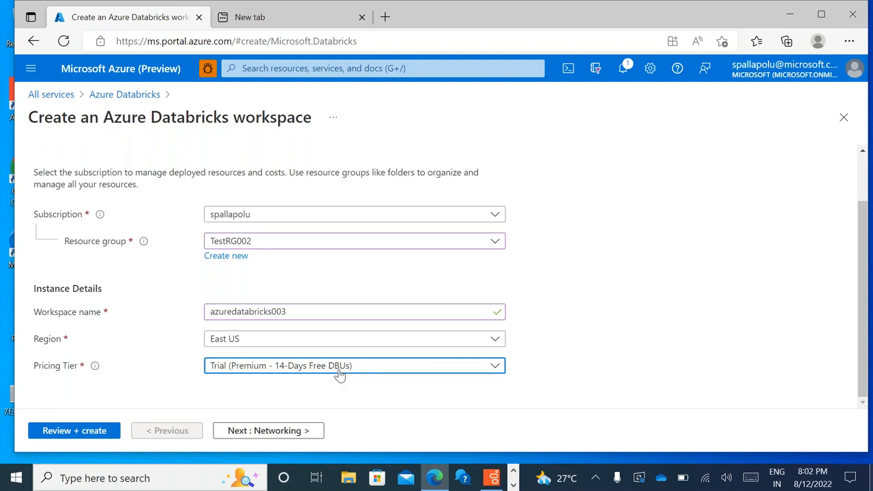
left_click(267, 369)
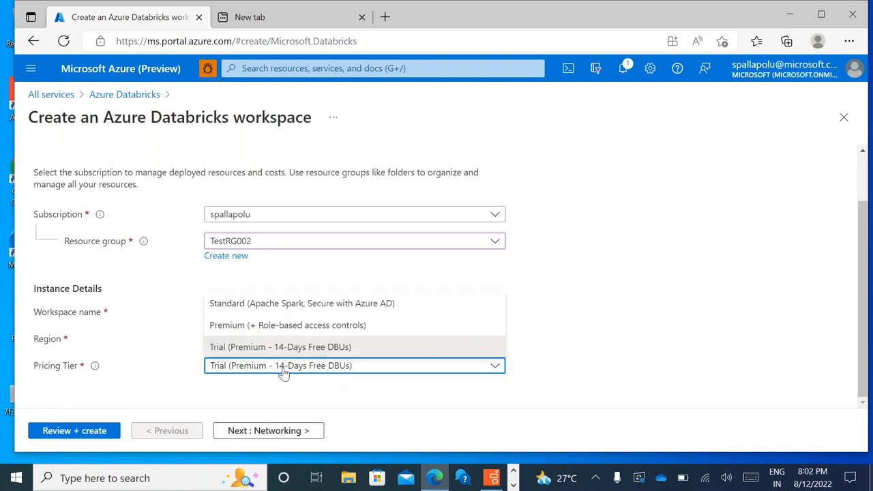
left_click(290, 303)
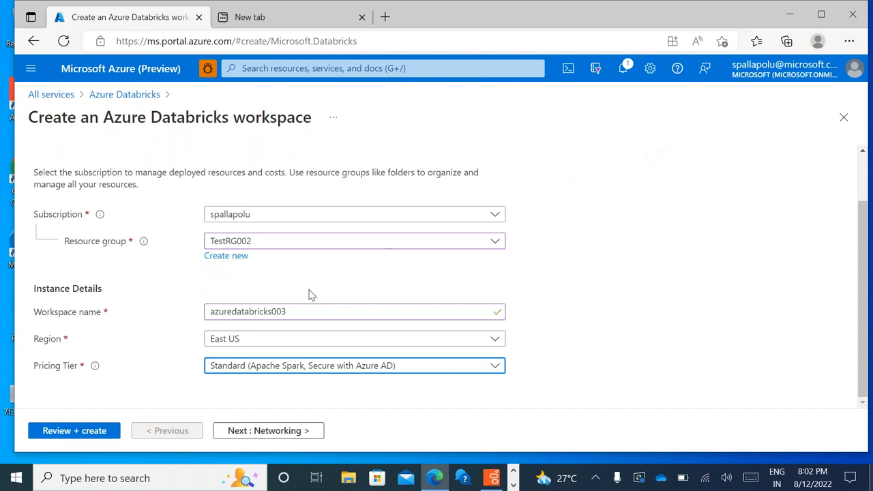
left_click(329, 369)
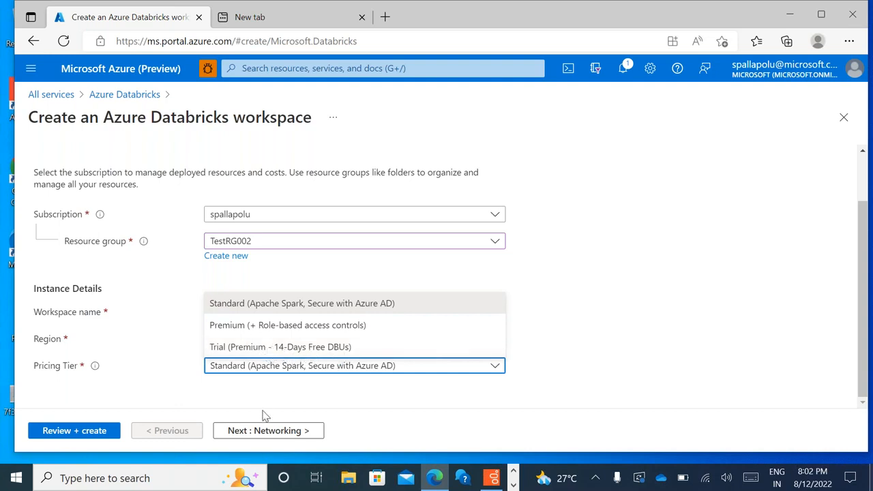
left_click(303, 406)
- Go through the networking and advanced settings to the tags, keeping the default options
left_click(273, 437)
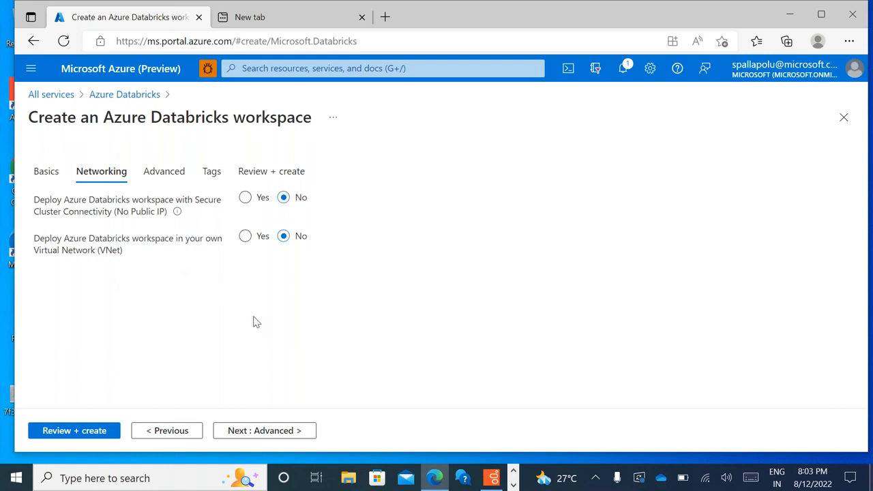
left_click(271, 437)
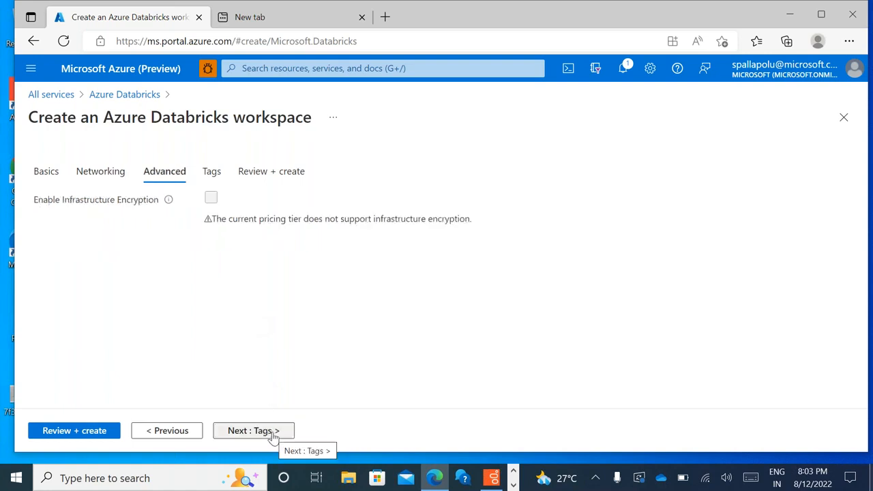
left_click(184, 431)
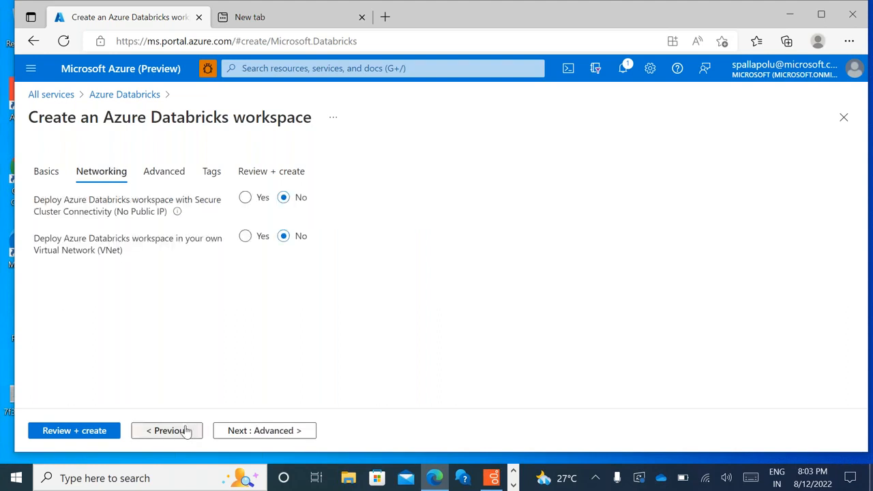
left_click(258, 435)
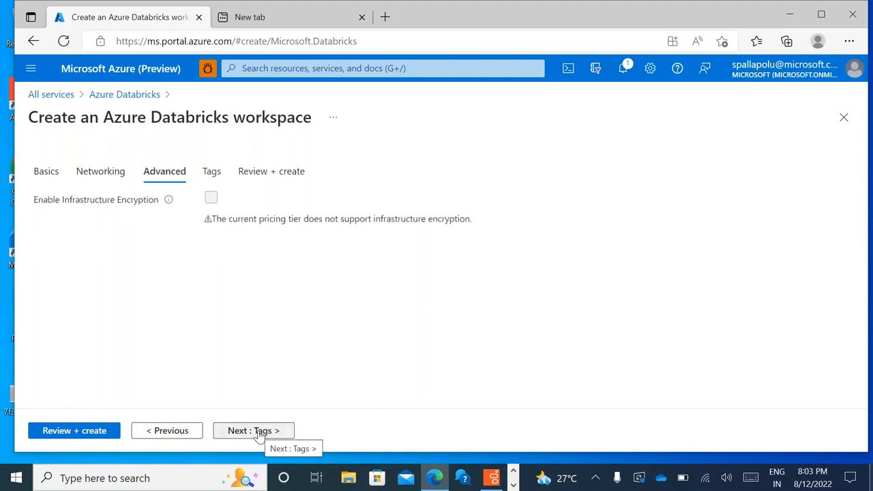
left_click(259, 432)
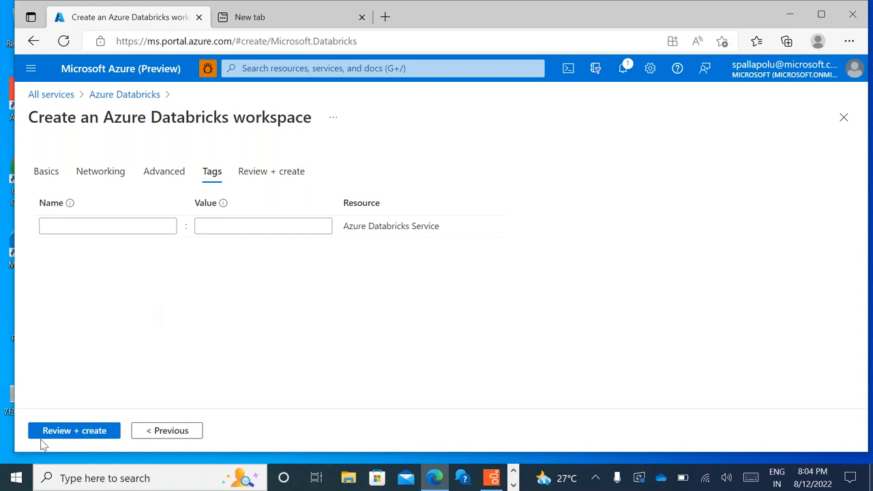
- Validate the workspace configuration, review its summary and create the workspace
left_click(68, 440)
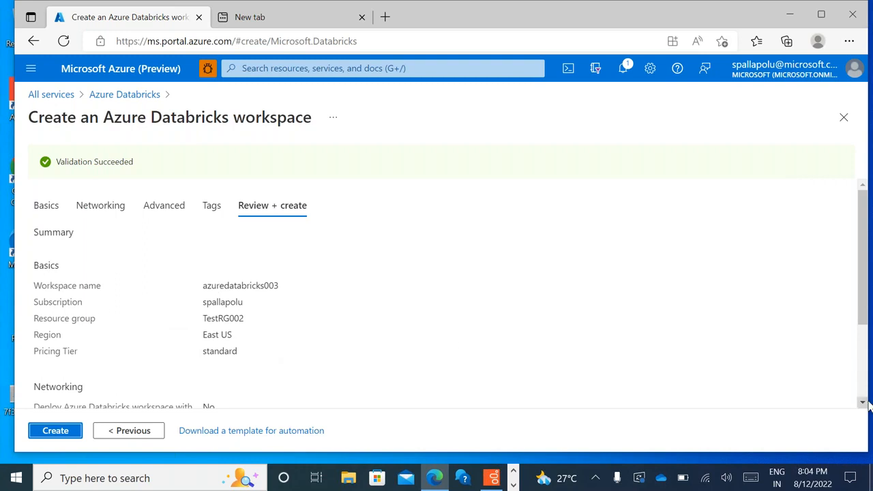
scroll(866, 390, "down", 1)
scroll(866, 390, "down", 3)
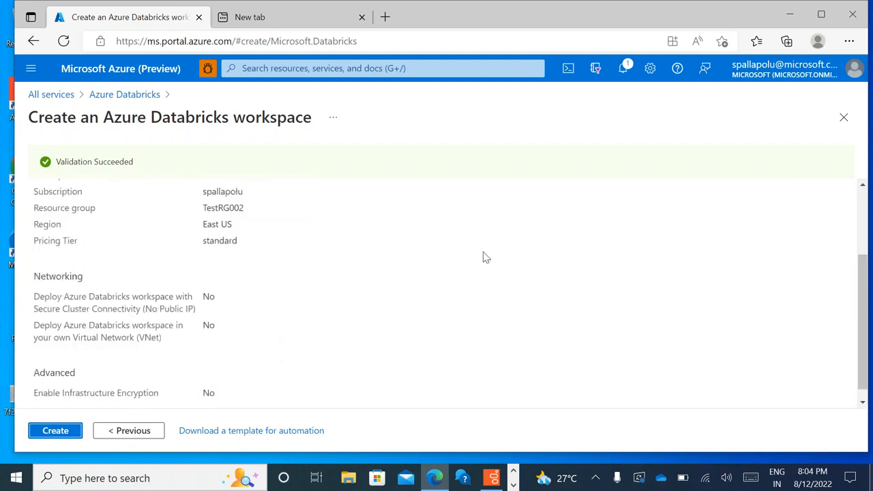
left_click(54, 431)
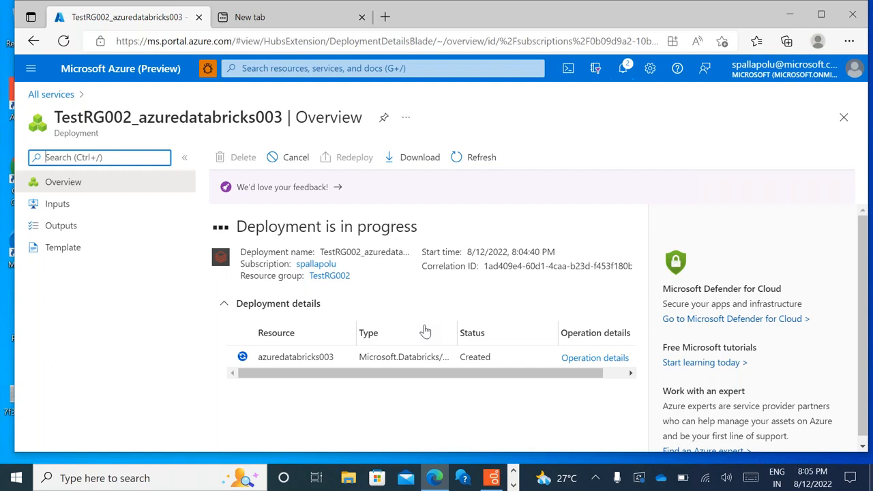
- Go to the deployed azuredatabricks003 resource and examine its overview down to the workspace launch option
left_click(640, 31)
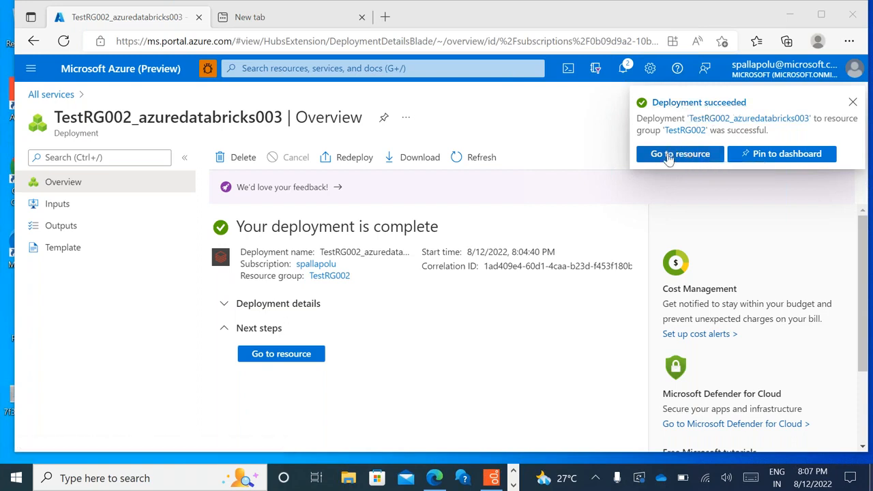
left_click(687, 156)
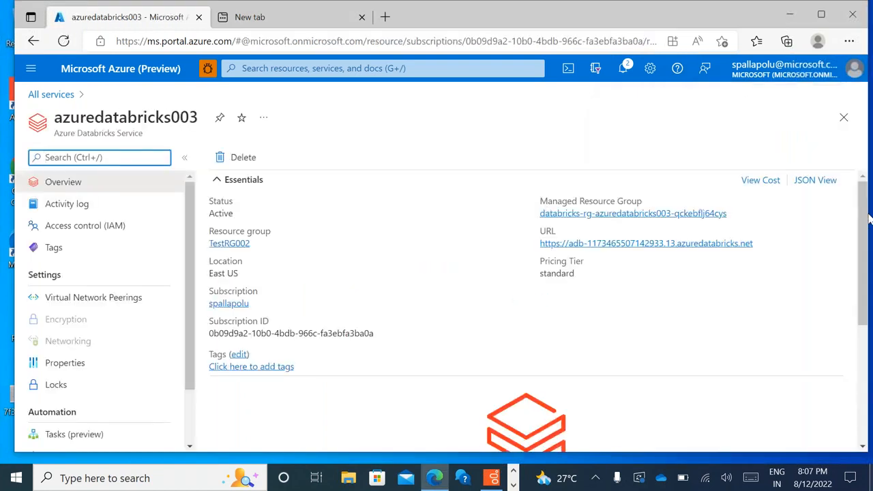
mouse_move(868, 217)
left_mouse_down()
mouse_move(869, 263)
mouse_move(867, 215)
left_mouse_up()
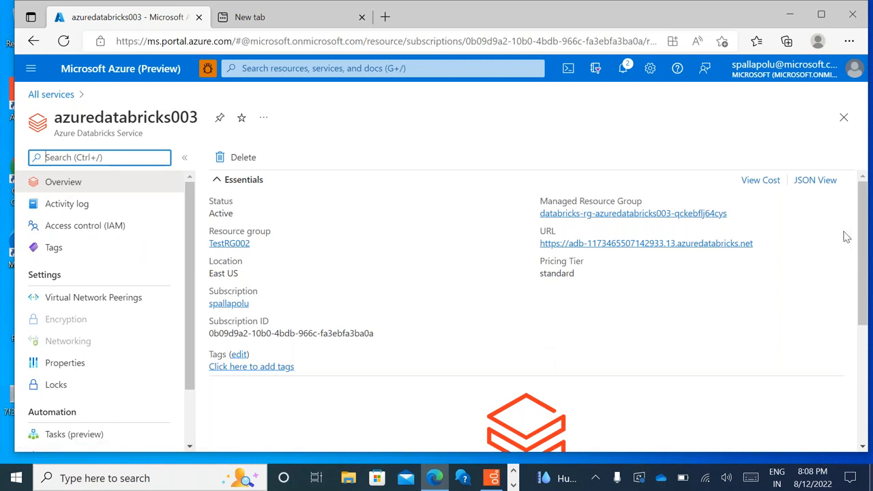
left_click_drag(858, 232, 864, 275)
scroll(864, 275, "down", 2)
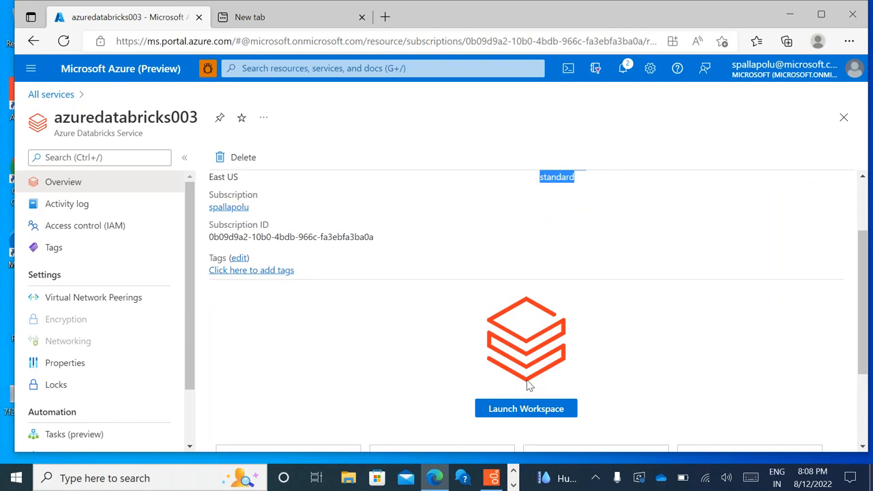
- Examine the workspace's activity log and the available timespan filter options without changing the filter
left_click(75, 204)
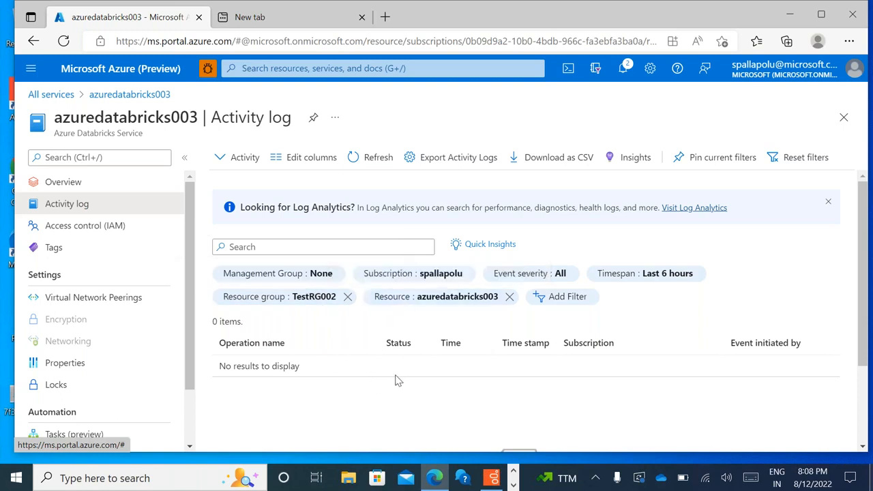
left_click(664, 274)
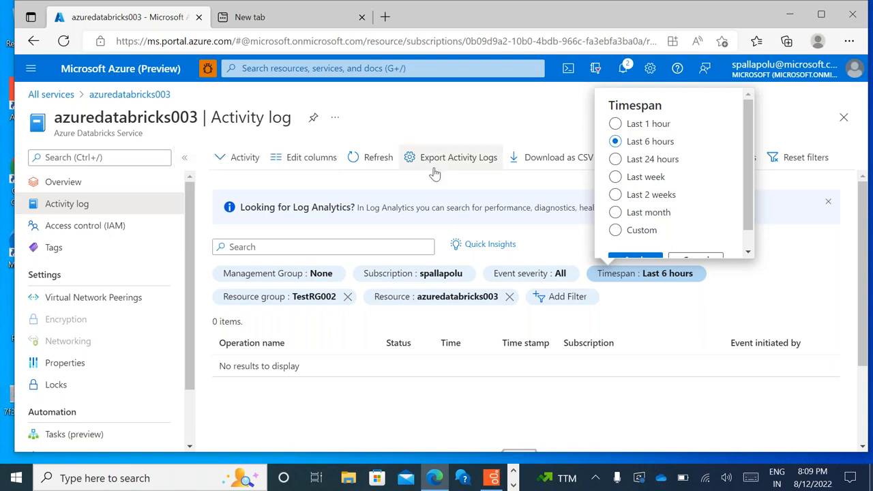
left_click(642, 231)
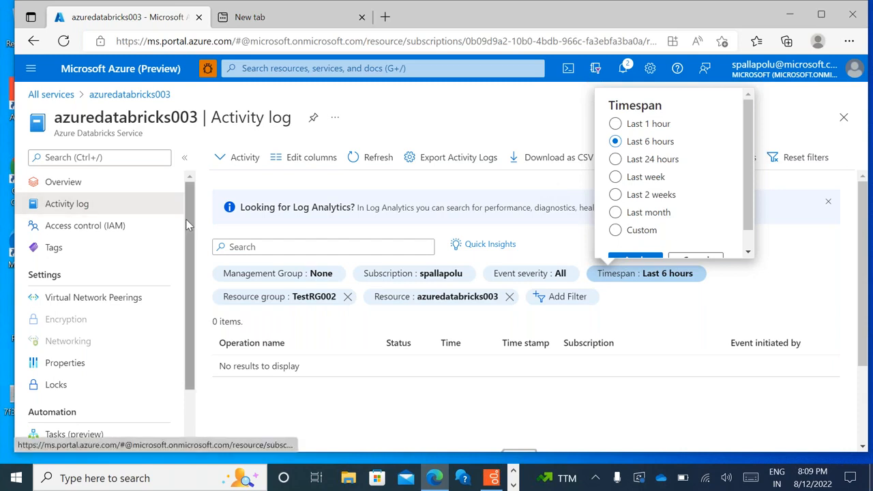
left_click(229, 230)
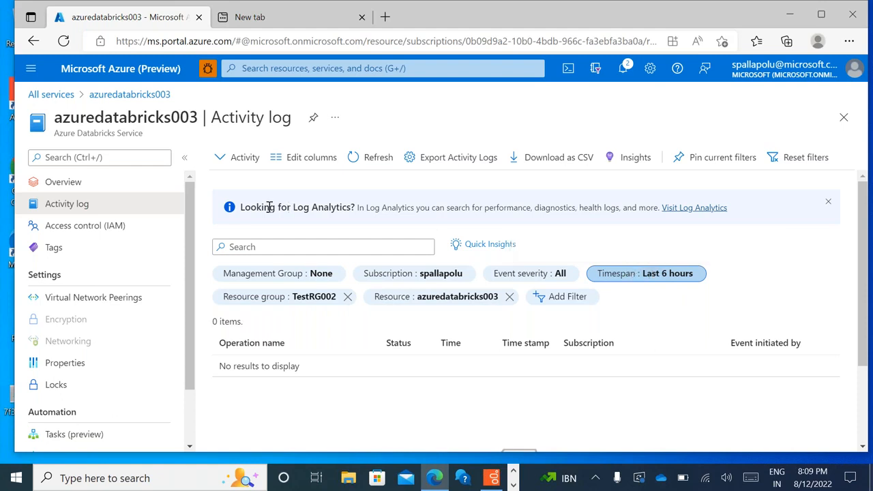
- Check your own role assignments in the workspace's access control (IAM) settings
left_click(100, 225)
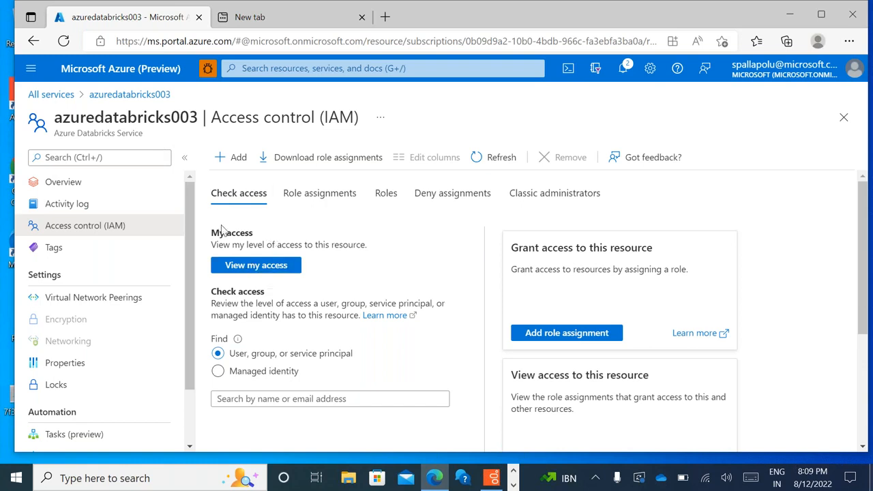
left_click(264, 268)
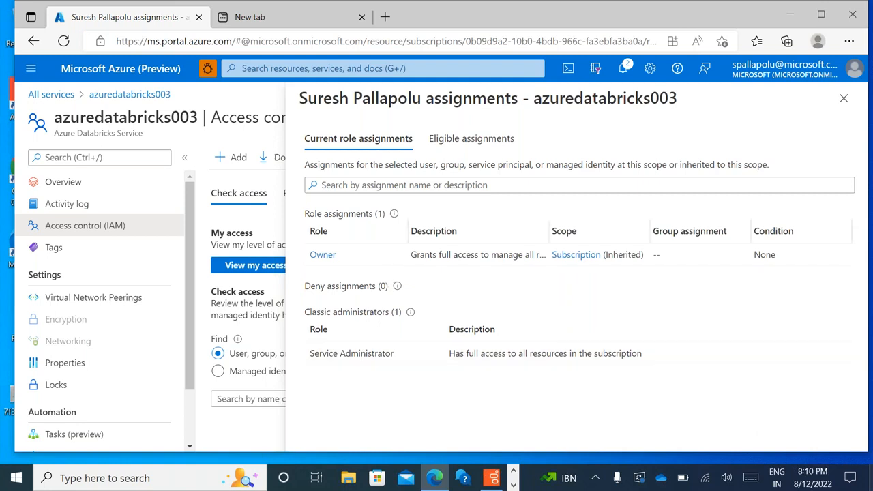
left_click(845, 100)
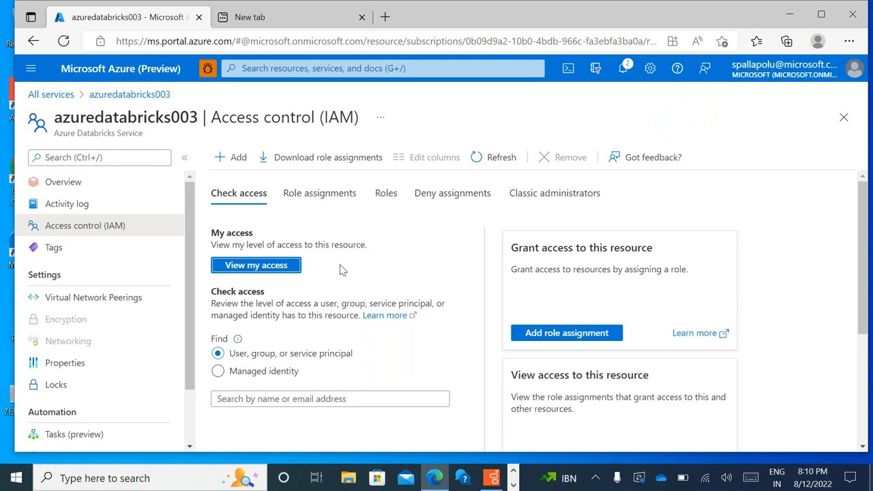
mouse_move(791, 76)
left_click(252, 265)
- Look through the workspace's tags, properties, locks, tasks and export template pages
left_click(55, 248)
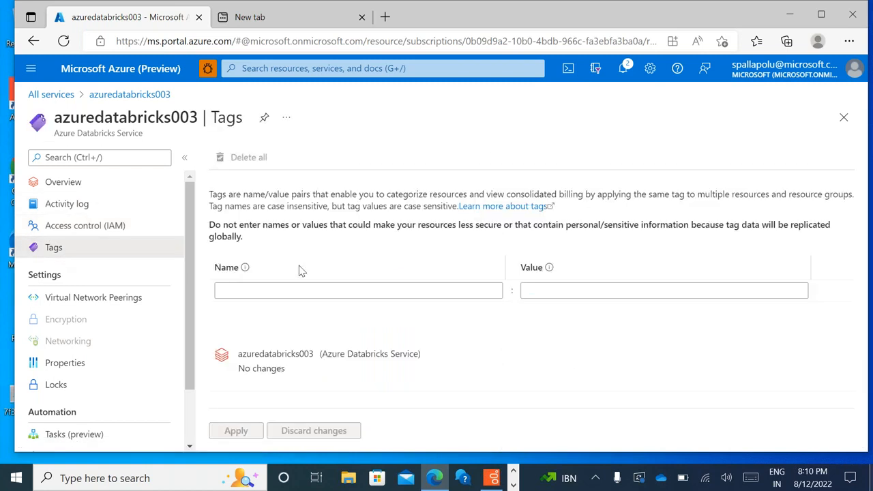
left_click_drag(191, 265, 189, 324)
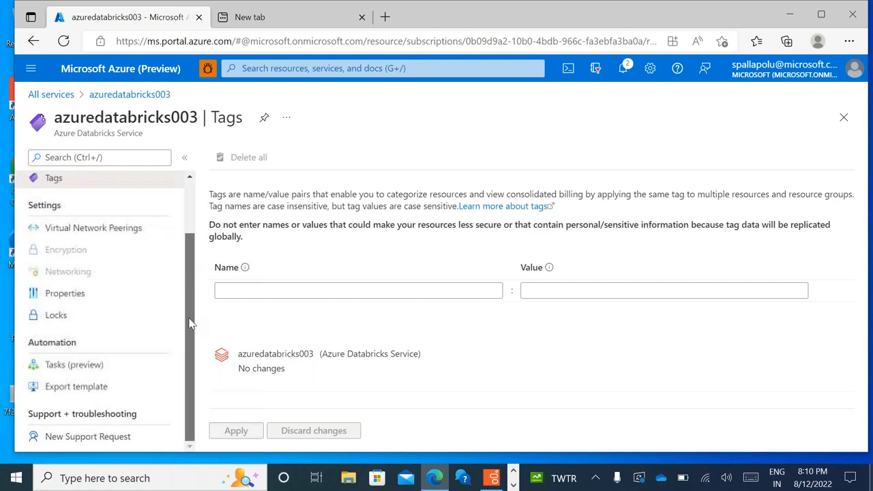
left_click(71, 292)
left_click(59, 315)
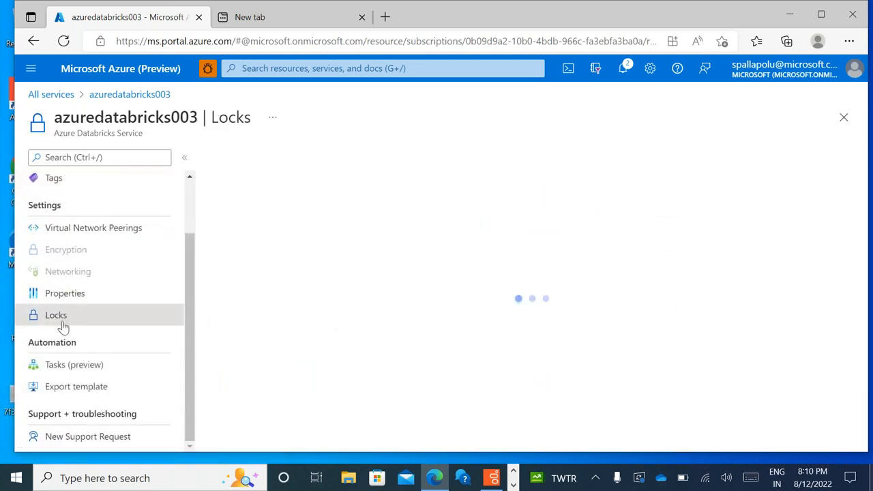
left_click(74, 363)
left_click(88, 391)
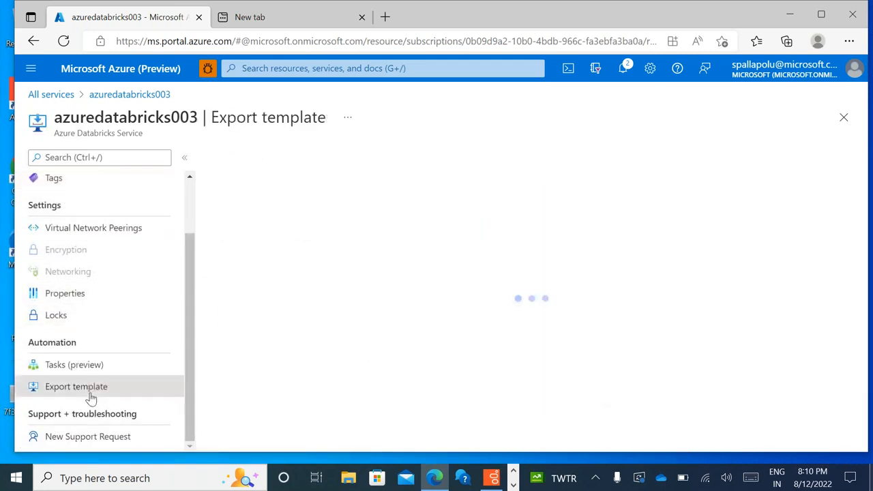
left_click_drag(190, 343, 182, 236)
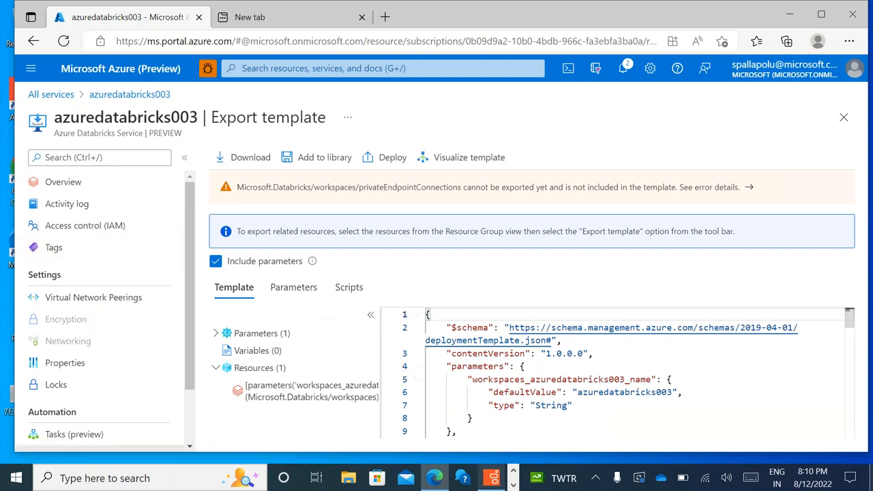
- Switch to Paint and draw two upright rectangles side by side, about 200 × 366 px and 218 × 354 px
left_click(155, 478)
type("paint")
left_click(107, 131)
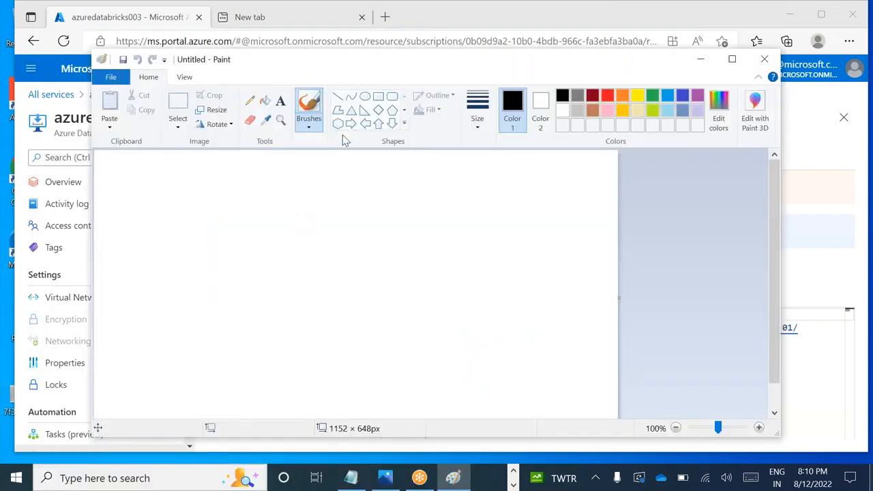
left_click(378, 96)
mouse_move(139, 205)
left_mouse_down()
mouse_move(166, 353)
mouse_move(211, 358)
mouse_move(230, 372)
left_mouse_up()
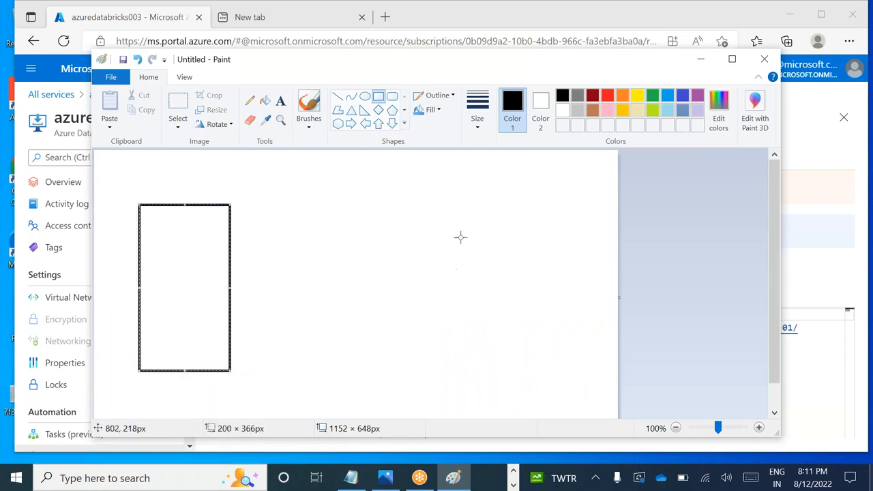
left_click_drag(440, 199, 541, 360)
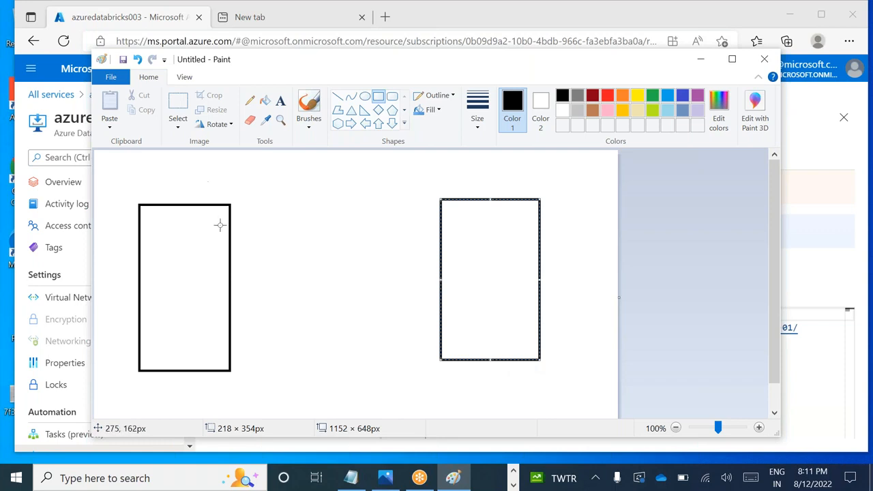
- Add the text labels "Azure Datalakegen2" above the left rectangle and "Sql Database" above the right one
left_click(281, 103)
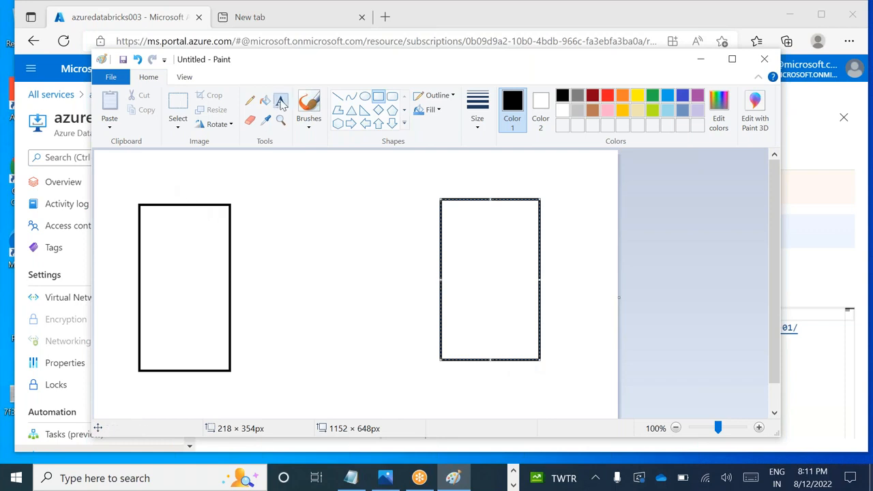
left_click_drag(148, 172, 208, 193)
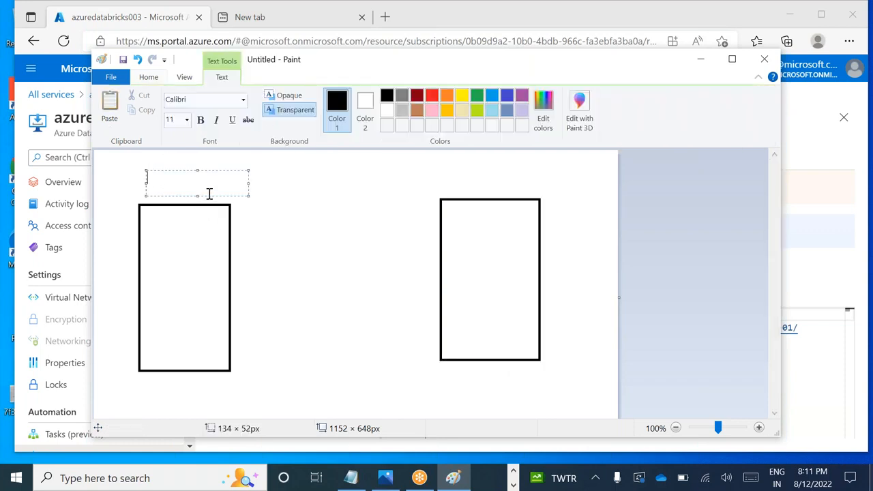
type("AAzure Datalakegen2")
left_click_drag(439, 173, 512, 188)
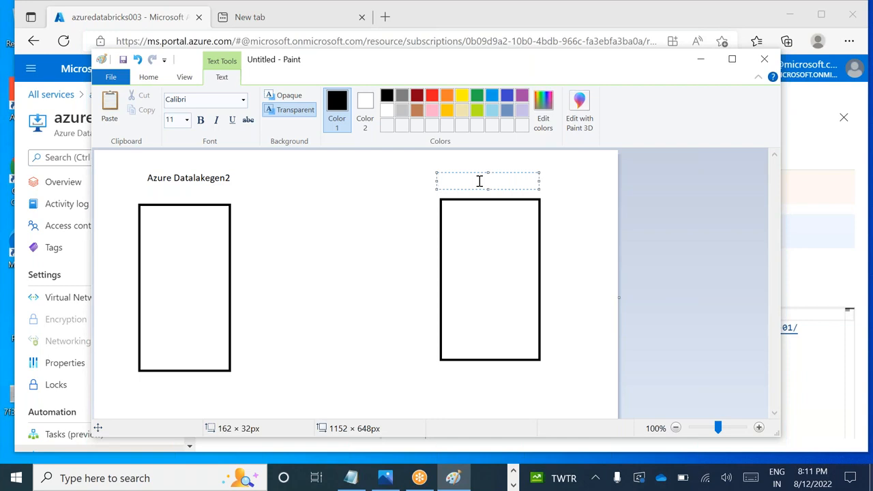
type("Sql Database")
- Write File1 and File2 on two separate lines inside the Azure Datalakegen2 rectangle
left_click_drag(144, 231, 199, 271)
type("File")
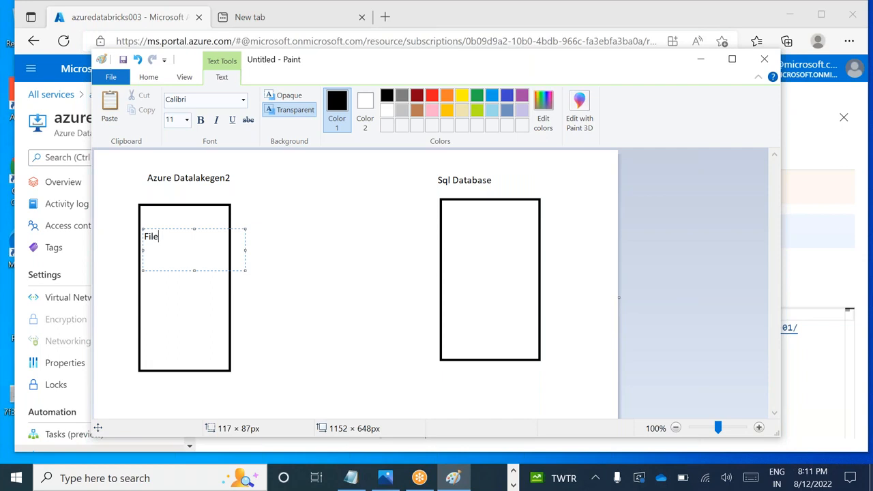
type("1")
key("Return")
left_click(302, 248)
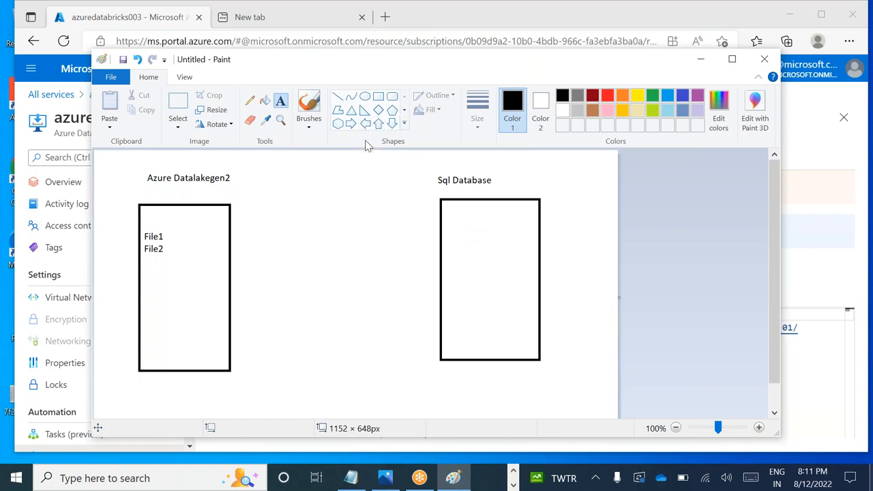
- Draw a right arrow about 462 × 86 px linking the two rectangles and a triangle about 123 × 100 px above it
left_click(351, 124)
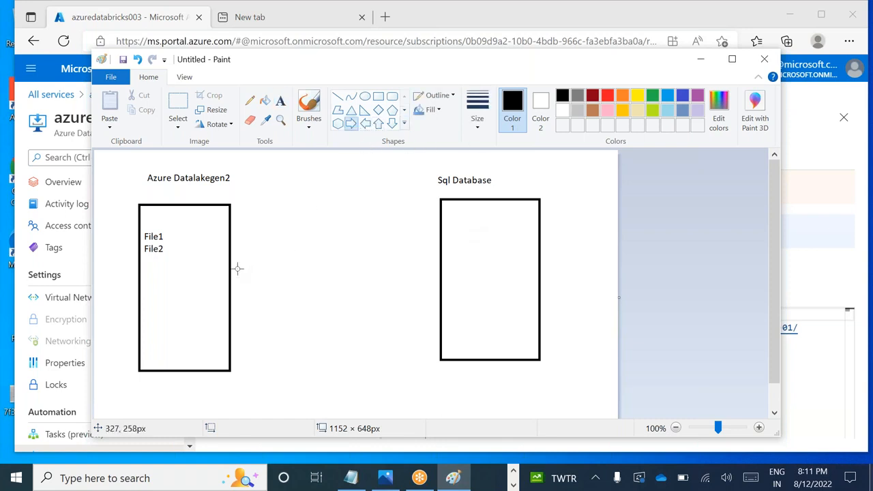
left_click_drag(231, 269, 441, 307)
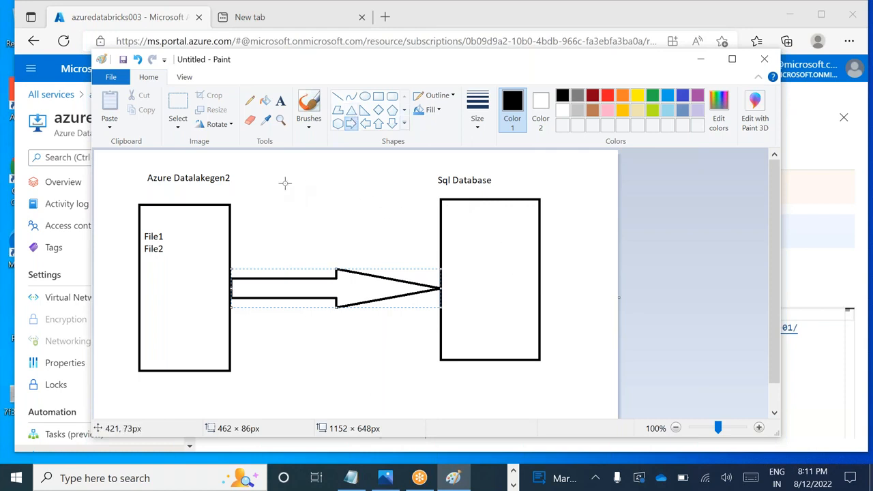
left_click(350, 111)
left_click_drag(304, 202, 360, 247)
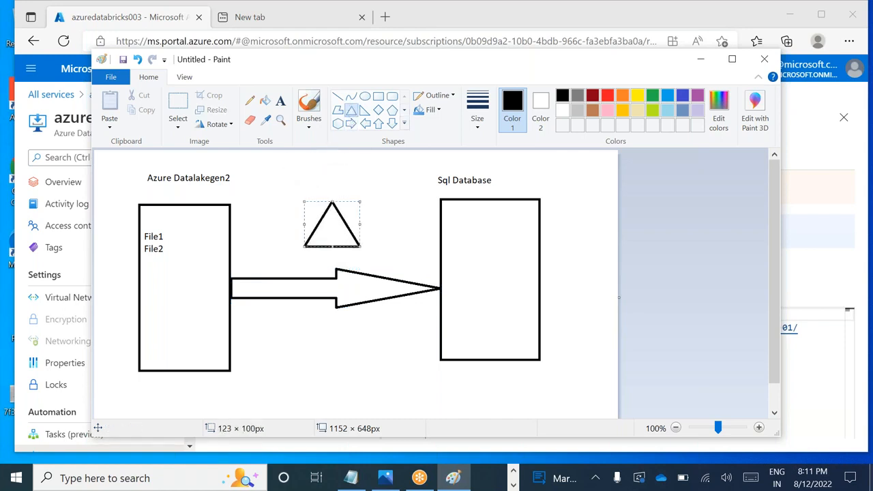
- Add the text label "Databricks" at the base of the triangle
left_click(282, 102)
left_click_drag(314, 238, 359, 247)
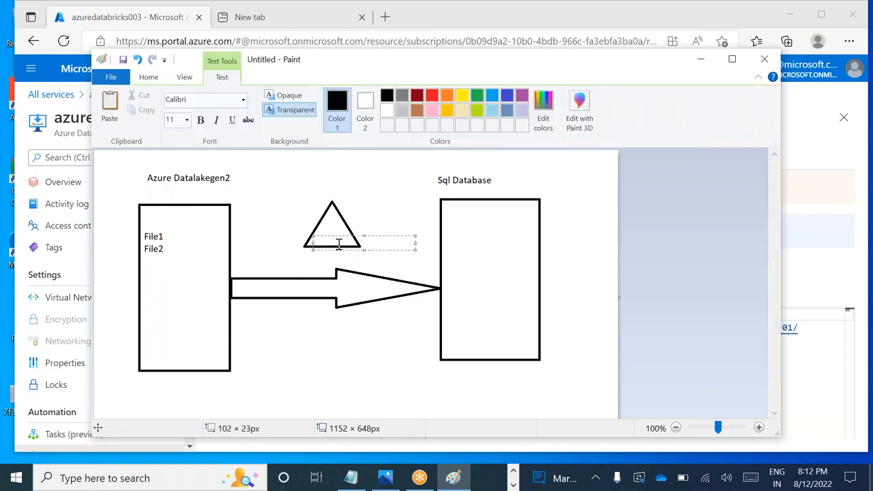
type("Databricks")
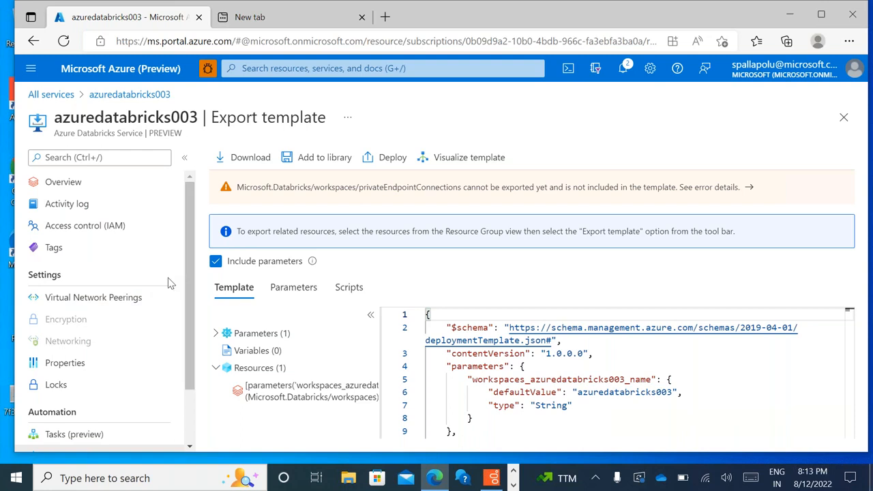
- Launch the azuredatabricks003 workspace from its overview page and sign in with the first listed account
triple_click(181, 298)
triple_click(204, 332)
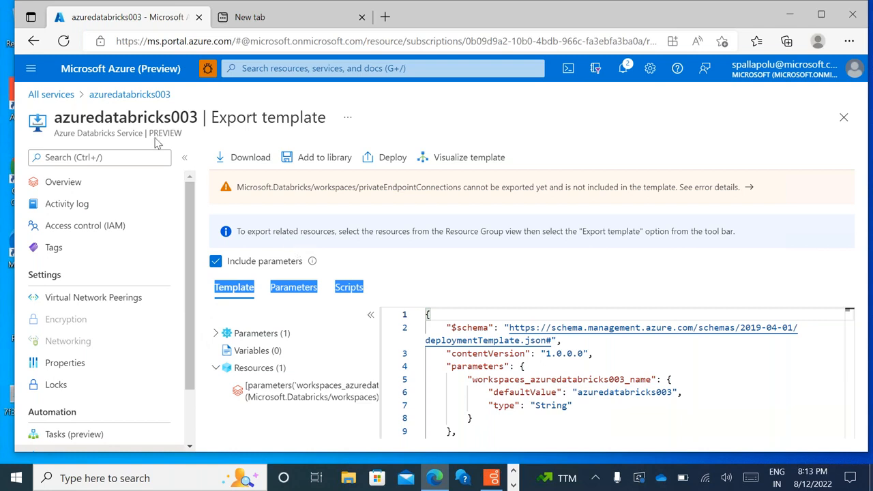
left_click(60, 184)
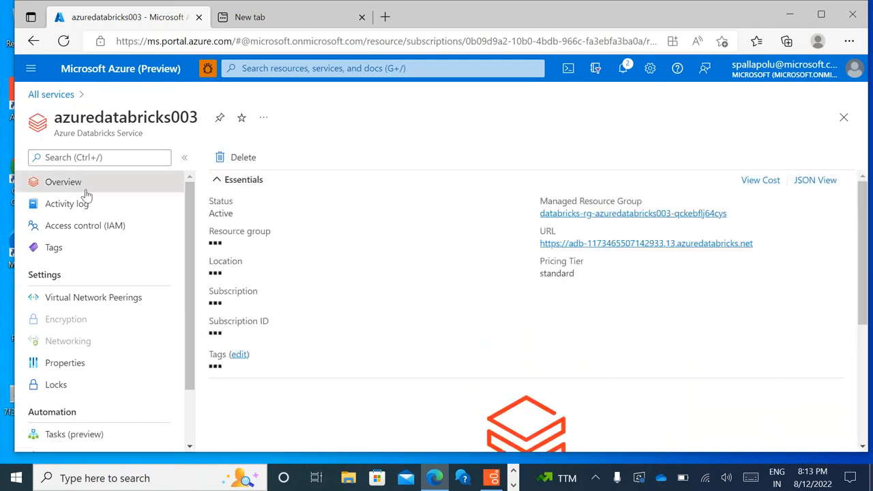
left_click_drag(866, 316, 866, 347)
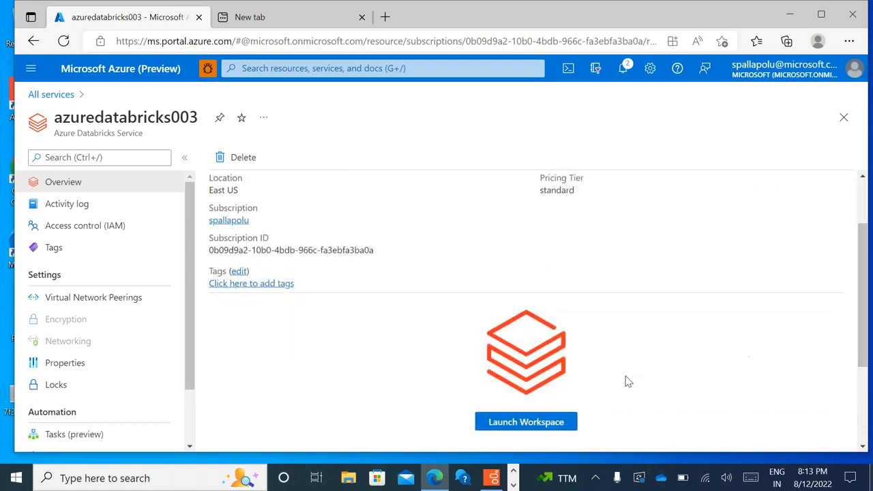
left_click(520, 422)
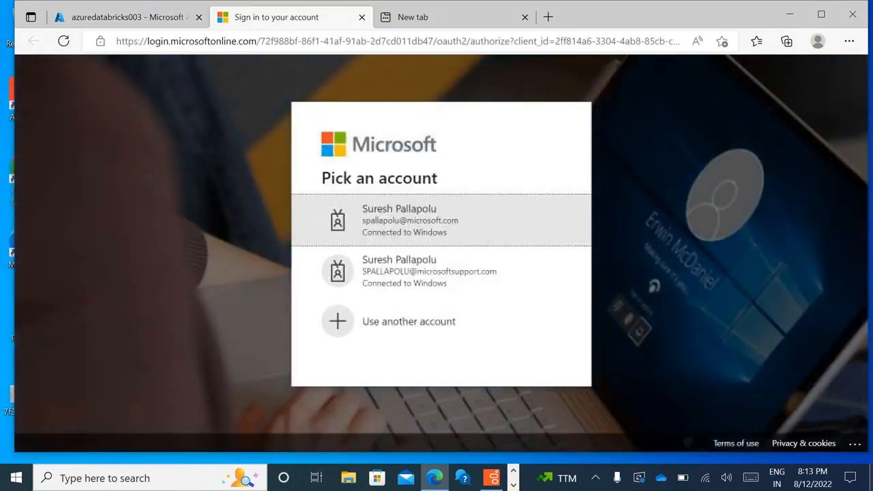
left_click(446, 220)
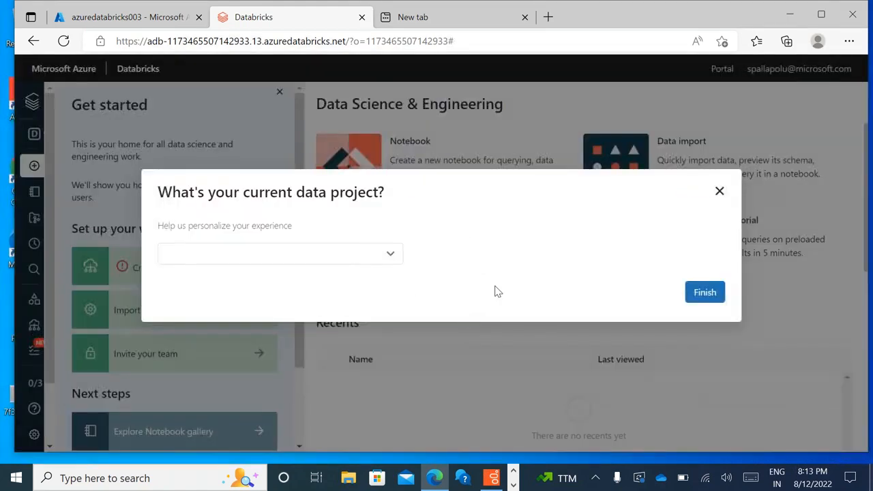
- Answer the current data project question with "I don't know yet, inspire me!" and finish the survey
left_click(376, 257)
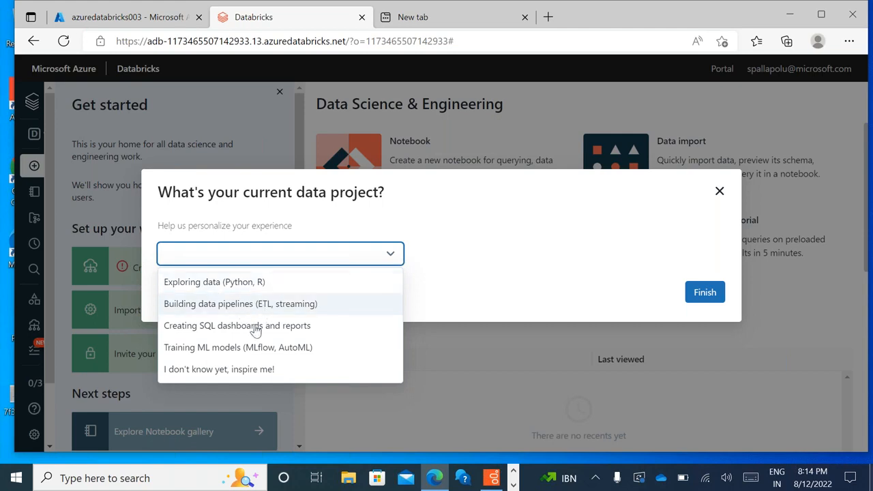
left_click(260, 375)
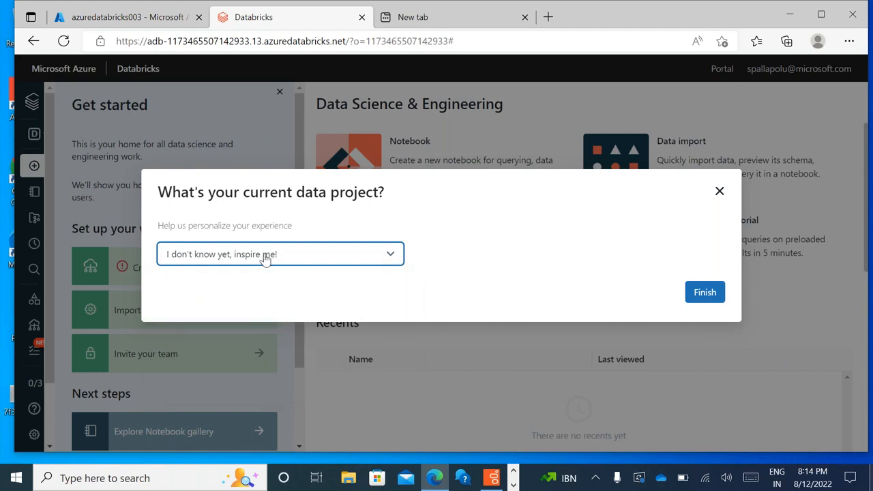
left_click(692, 293)
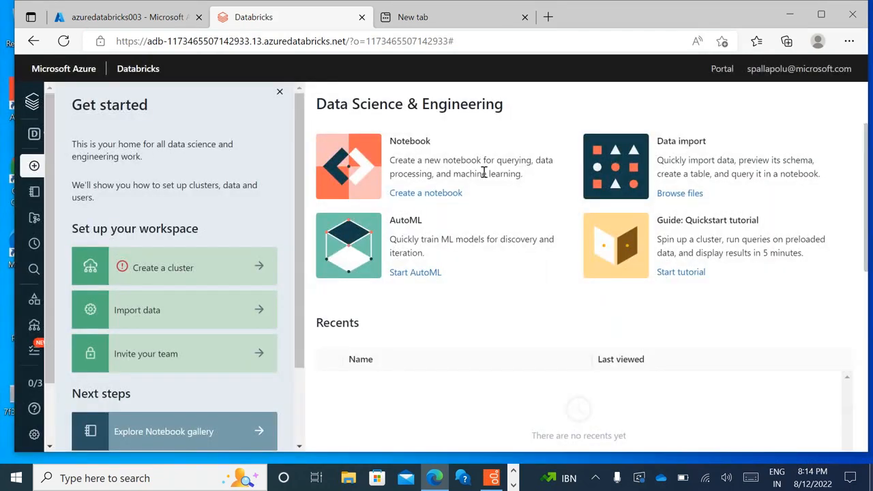
- Look through the Databricks Workspace, Repos, Recents and Search views, closing the search dialog without running a query
mouse_move(41, 193)
mouse_move(32, 111)
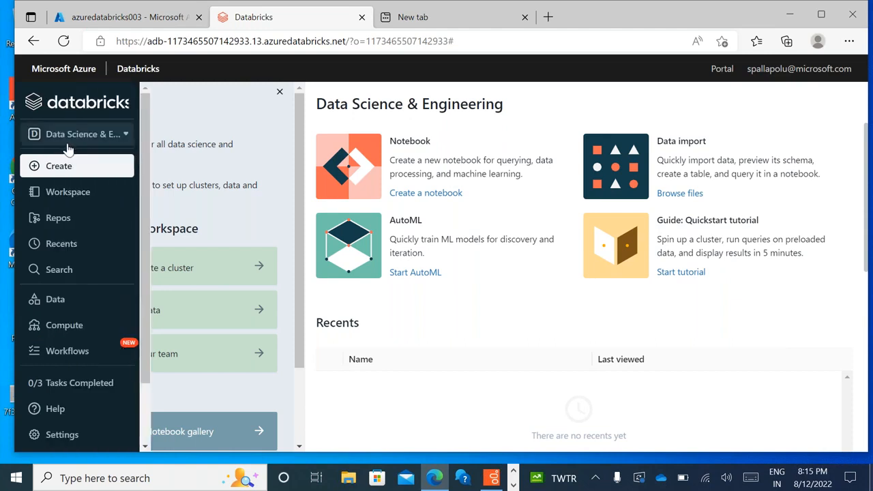
left_click(56, 197)
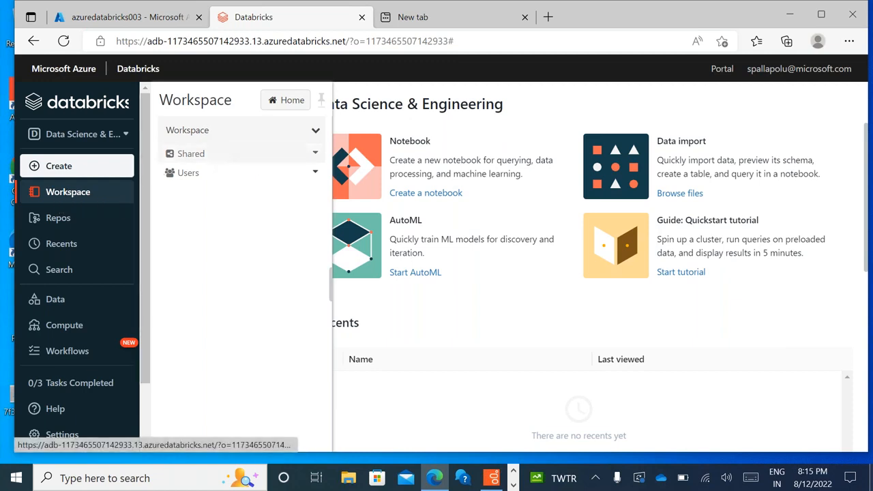
left_click(76, 224)
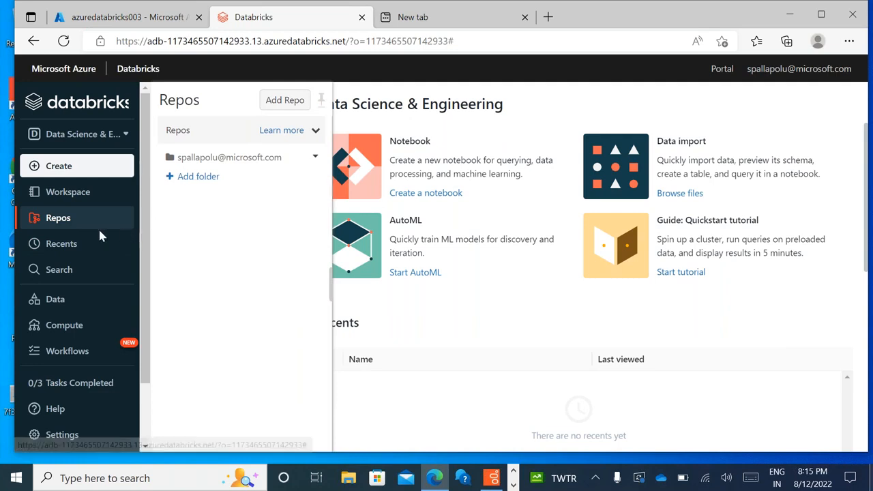
left_click(55, 249)
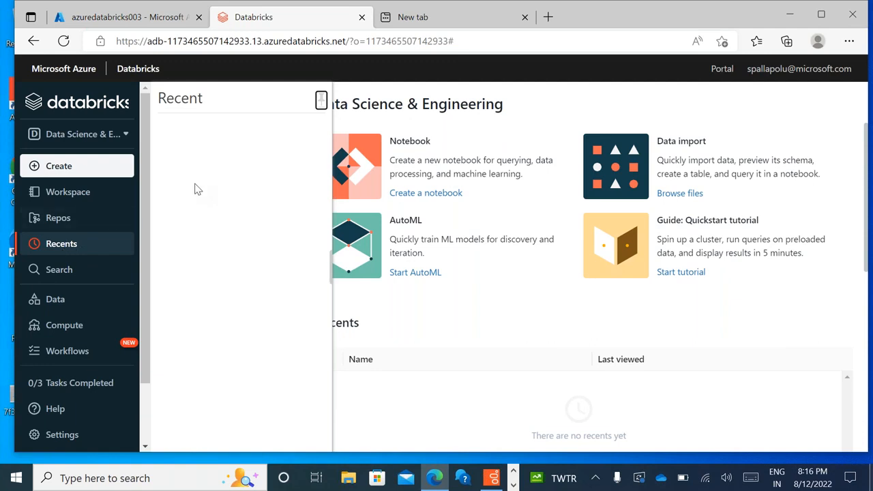
left_click(82, 270)
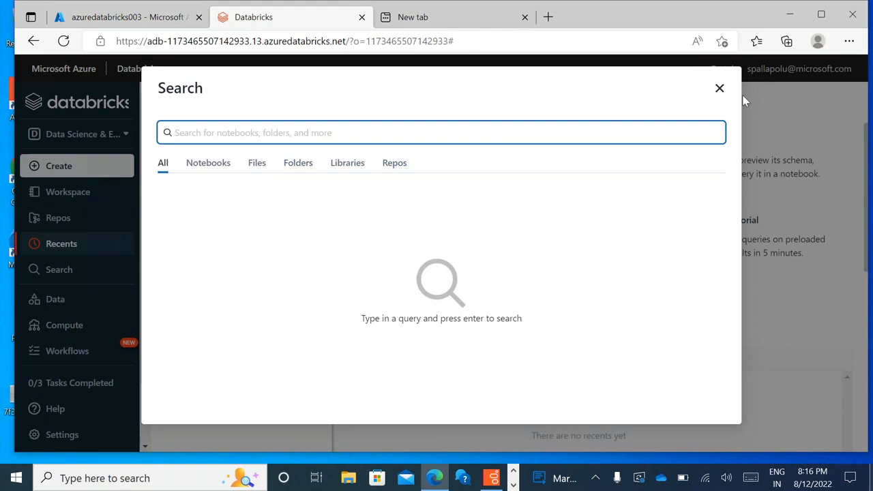
left_click(719, 89)
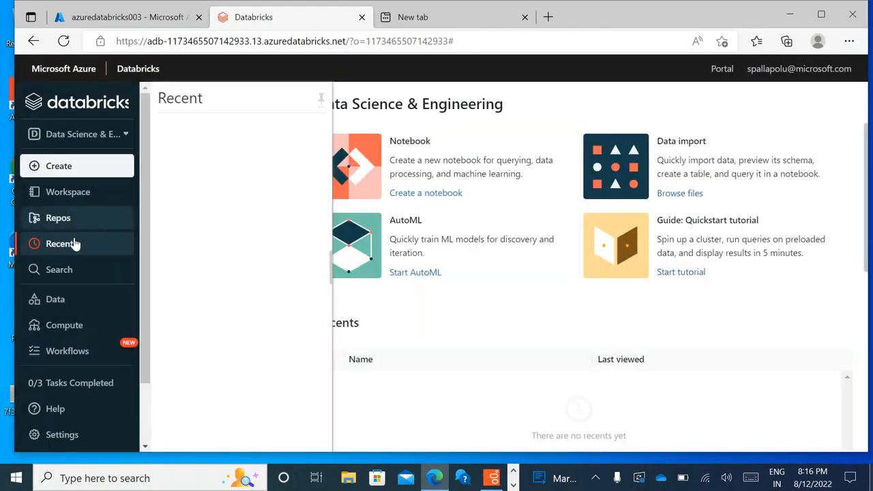
left_click(64, 275)
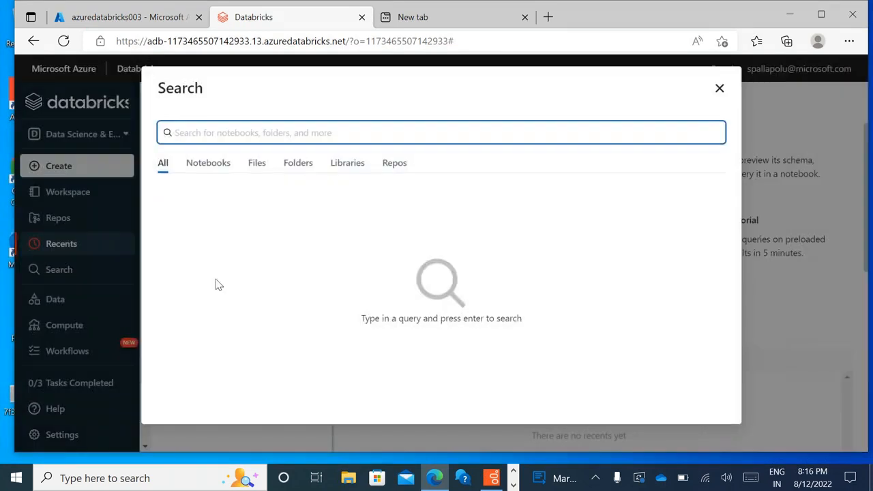
left_click(719, 88)
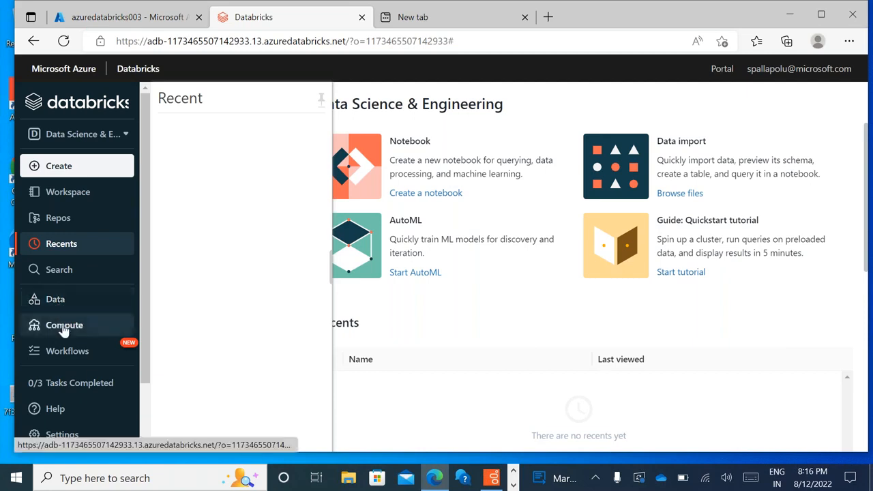
- Start creating a new all-purpose cluster in Compute, dismissing the Photon engine notice and the Get started guide
left_click(64, 326)
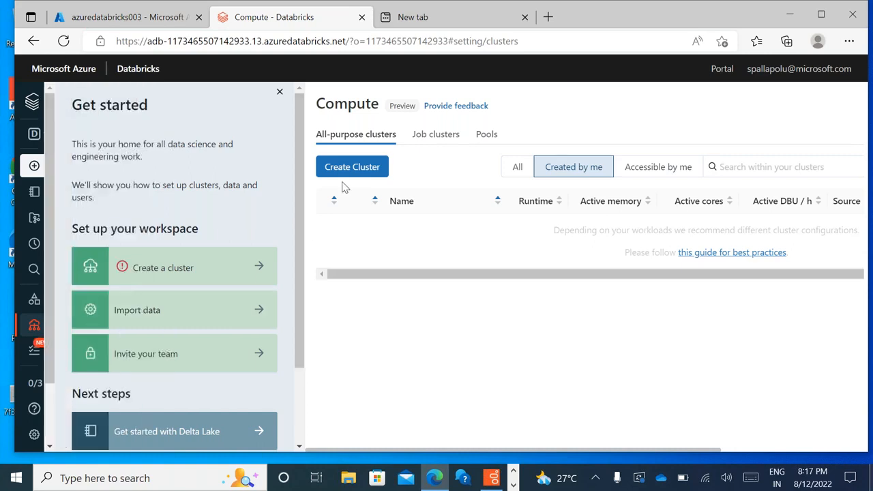
left_click(367, 168)
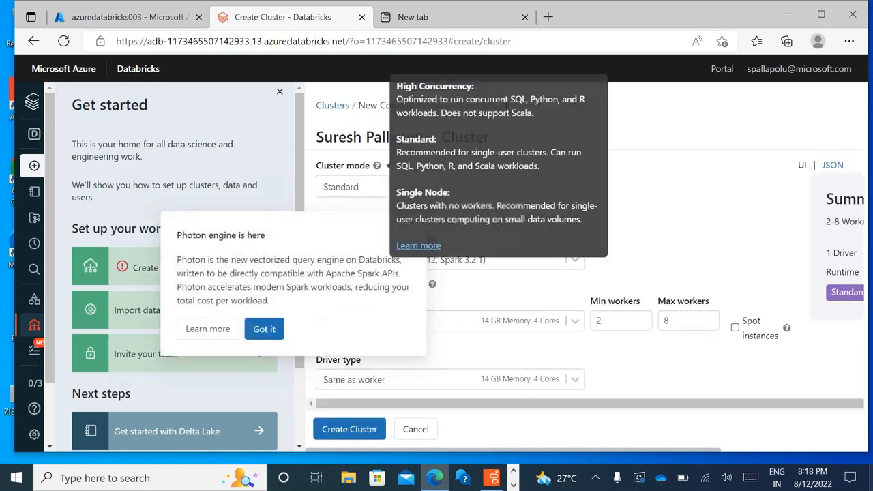
left_click(264, 329)
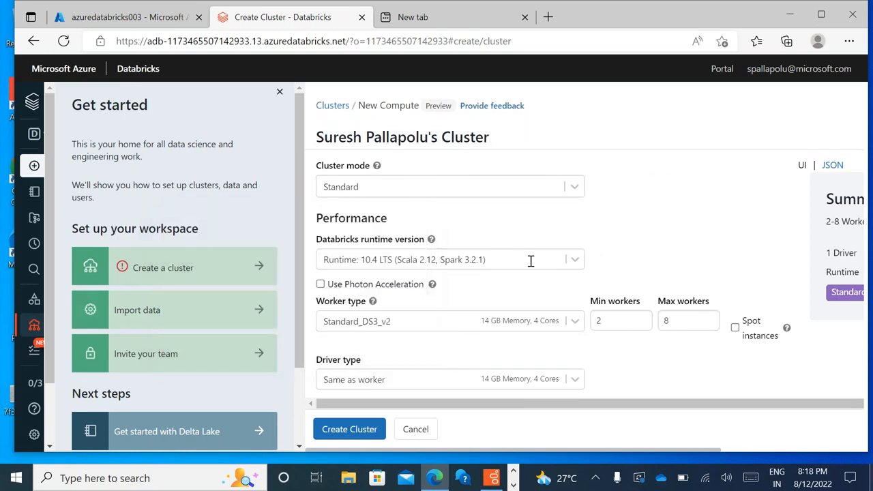
left_click(280, 91)
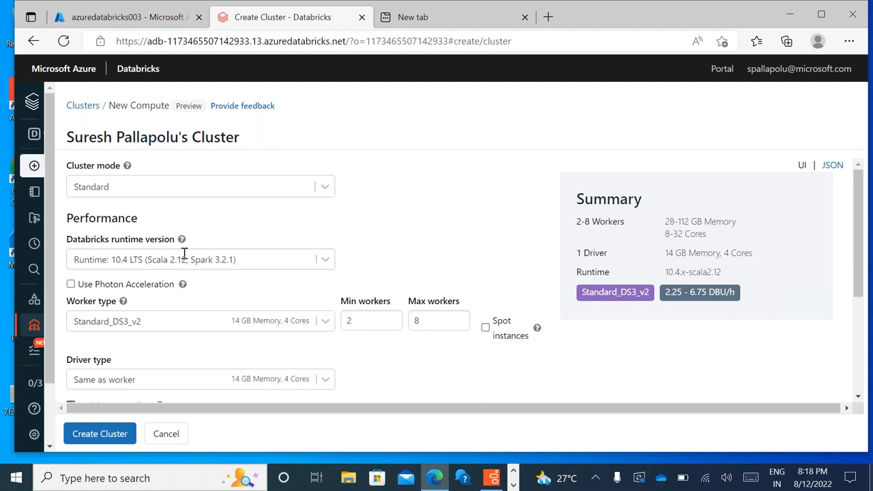
- Choose the standard 10.4 LTS (Scala 2.12, Spark 3.2.1) runtime for the cluster and review its worker, driver, autoscaling and termination settings
mouse_move(182, 247)
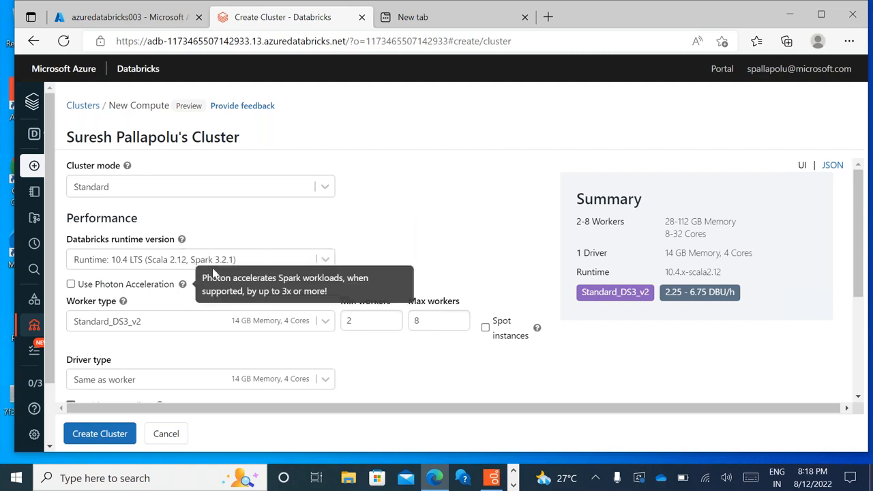
left_click(266, 256)
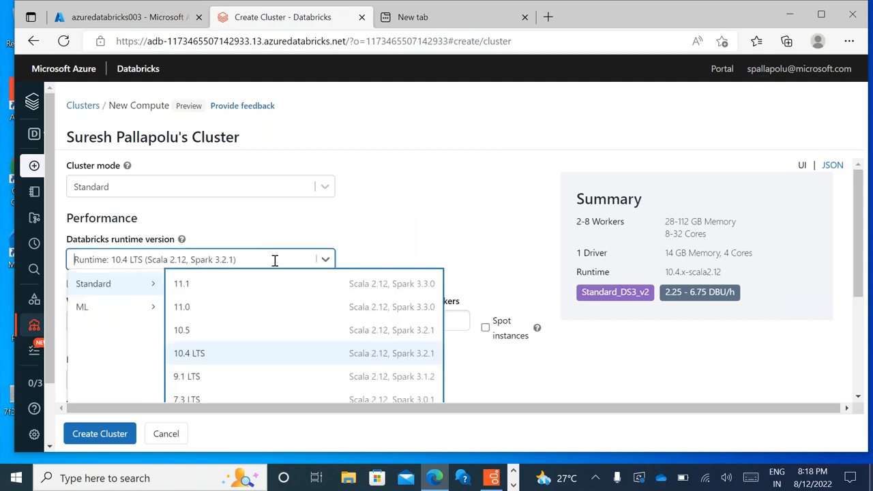
left_click(225, 358)
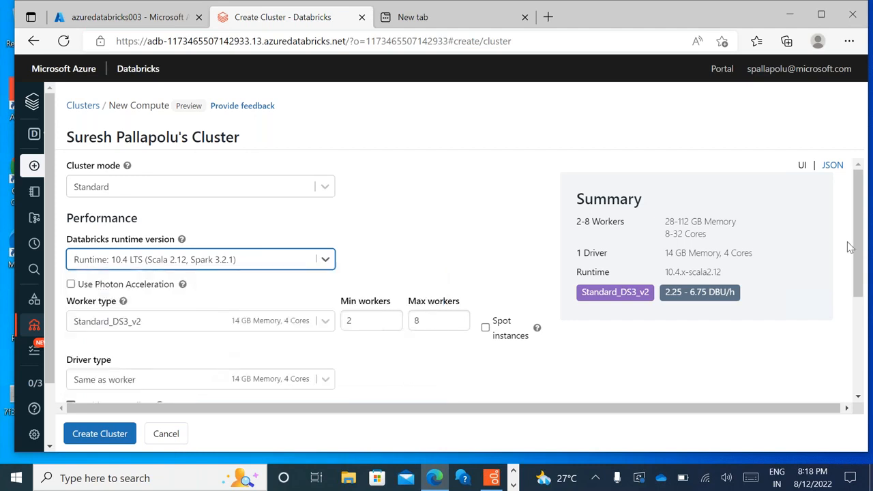
left_click_drag(858, 215, 859, 231)
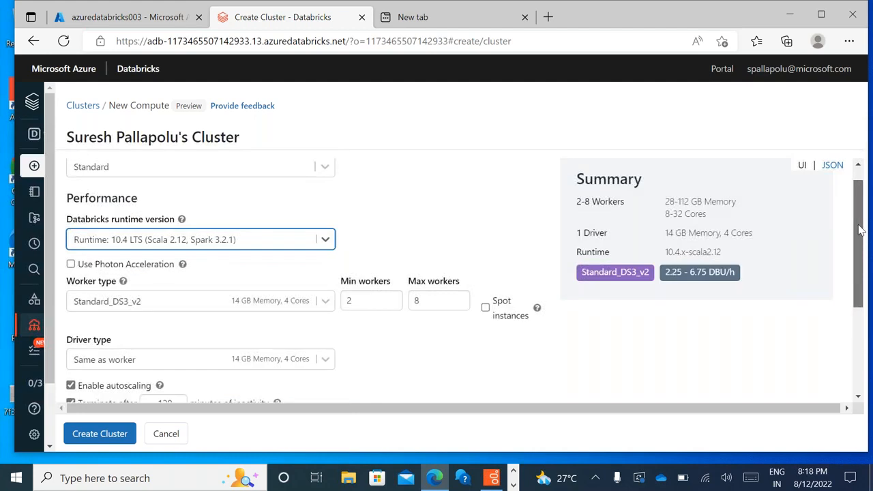
left_click_drag(861, 231, 863, 236)
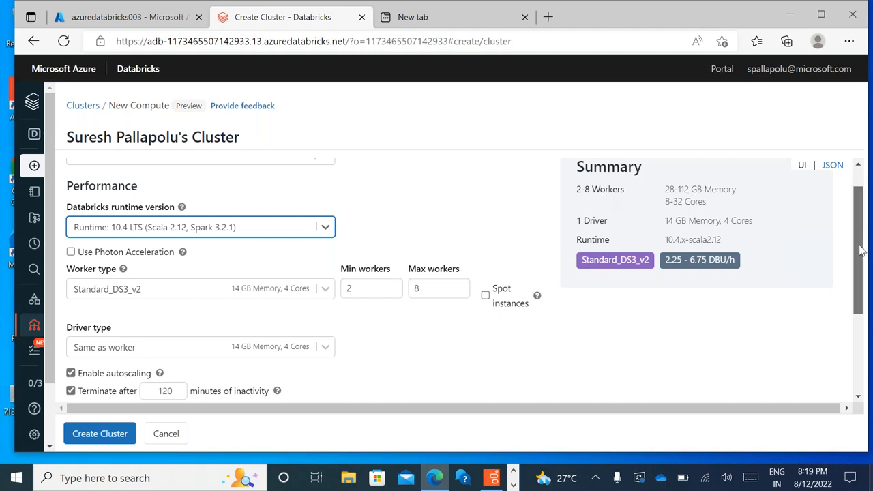
scroll(861, 251, "up", 1)
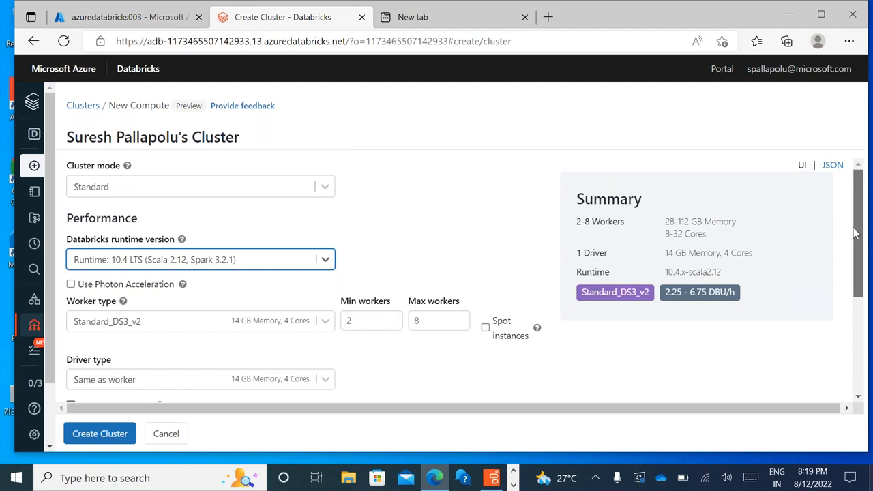
scroll(857, 233, "down", 1)
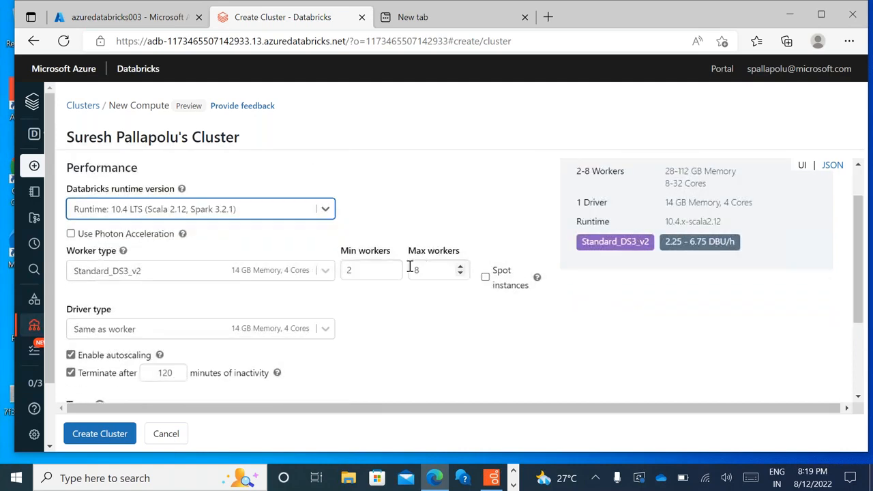
left_click(485, 280)
left_click(486, 280)
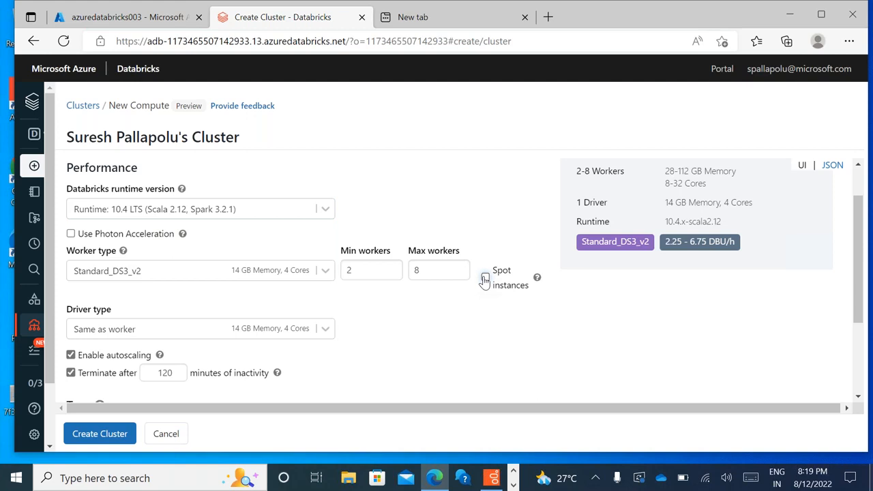
- Set the cluster's autoscaling range to a minimum of 1 and a maximum of 2 workers
left_click(365, 267)
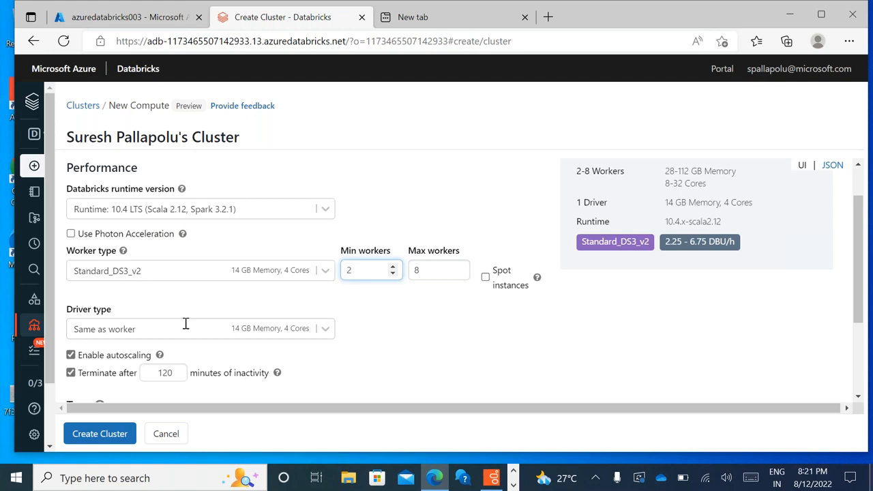
key("BackSpace")
type("01")
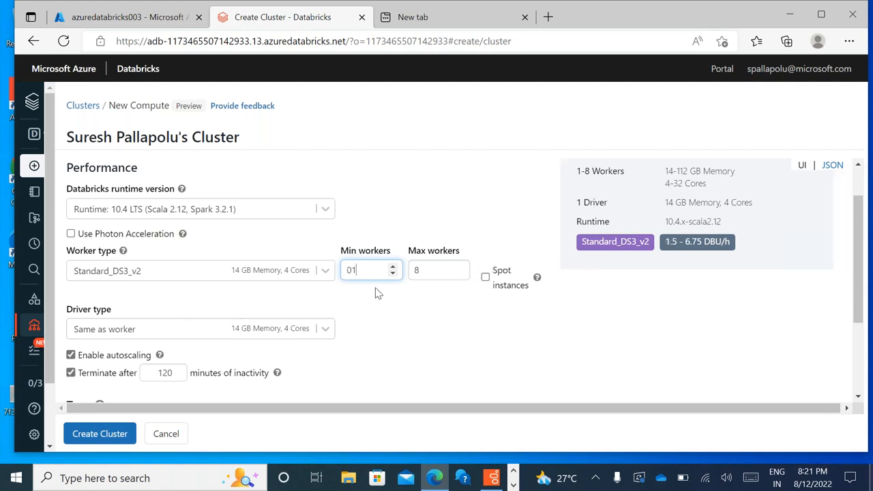
left_click(354, 270)
key("BackSpace")
left_click(430, 271)
key("BackSpace")
type("0")
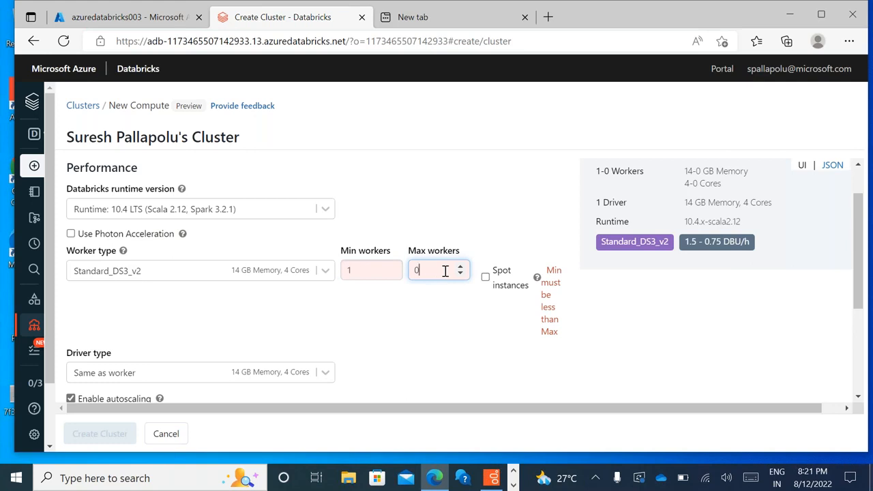
left_click(461, 268)
left_click(461, 267)
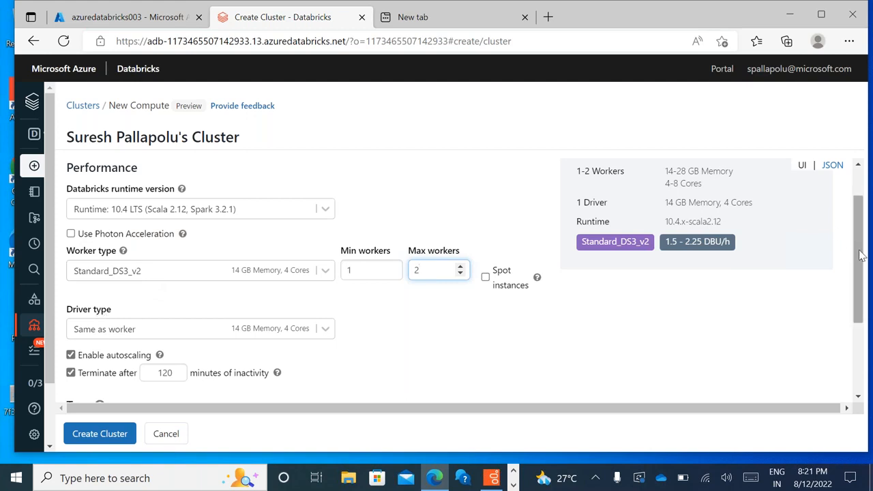
- Disable autoscaling for the cluster and set its fixed number of workers to 1
left_click_drag(861, 255, 861, 236)
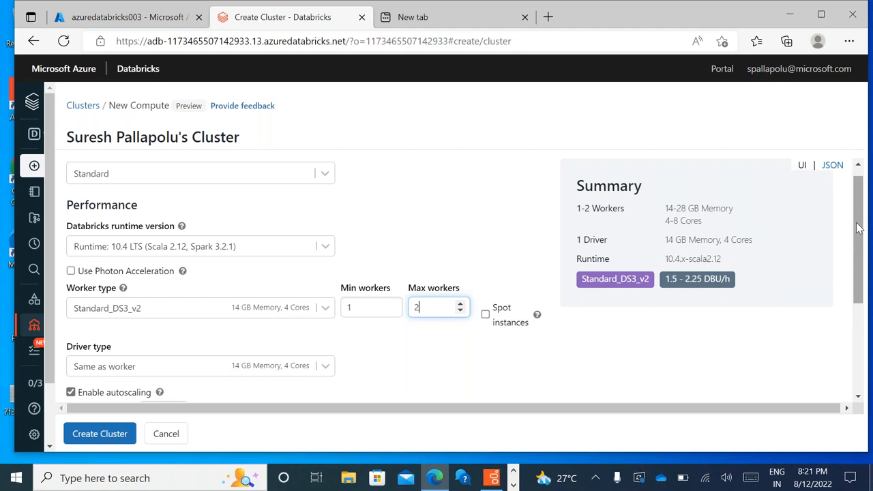
left_click_drag(859, 229, 858, 316)
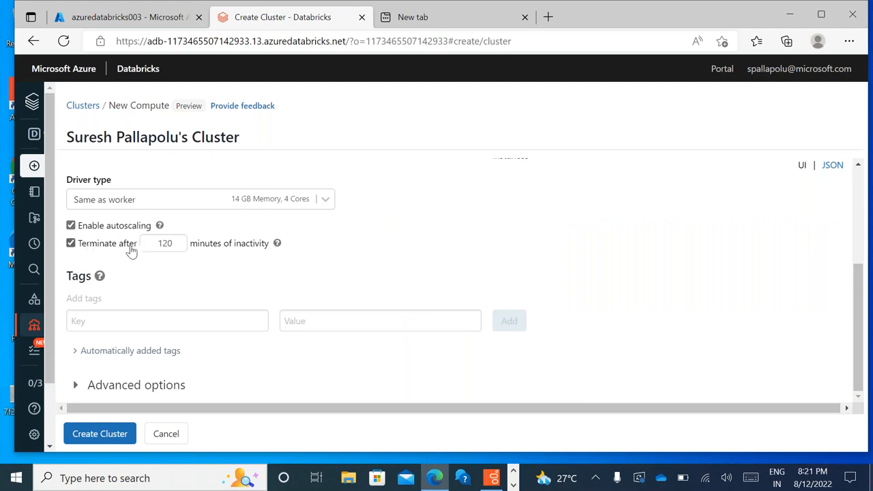
mouse_move(280, 253)
left_click_drag(862, 337, 855, 296)
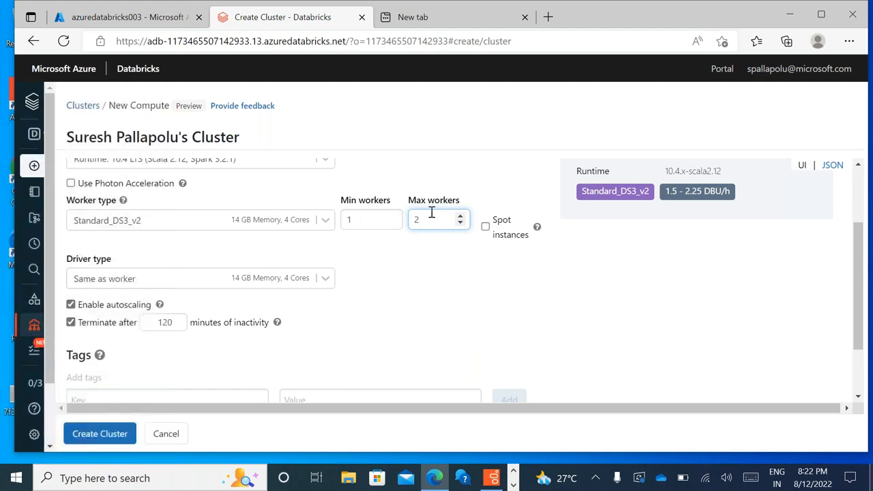
left_click(70, 307)
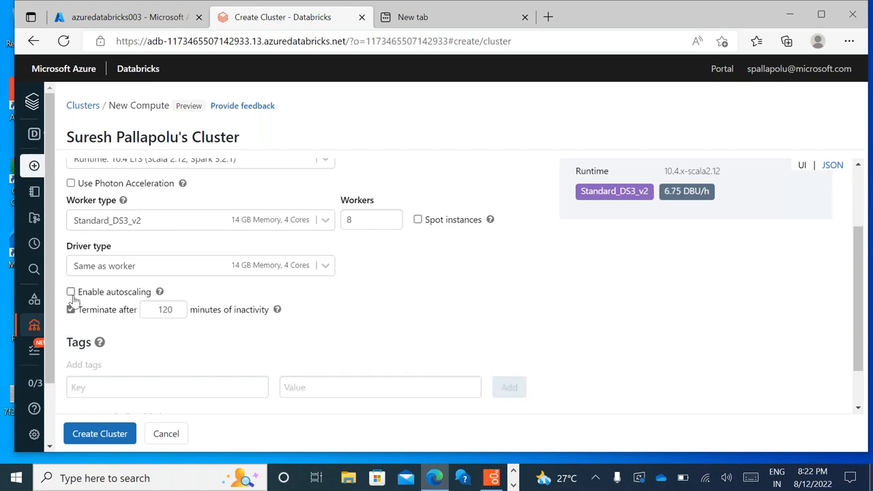
left_click(367, 223)
key("BackSpace")
type("01")
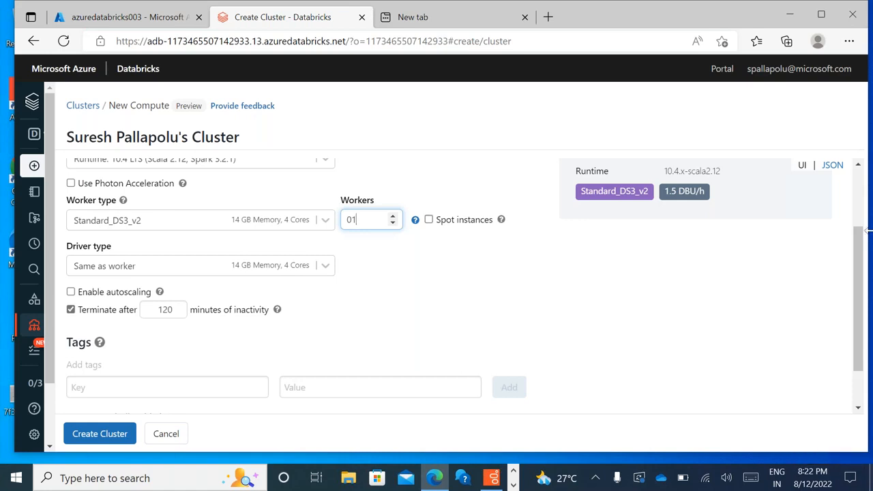
left_click(629, 35)
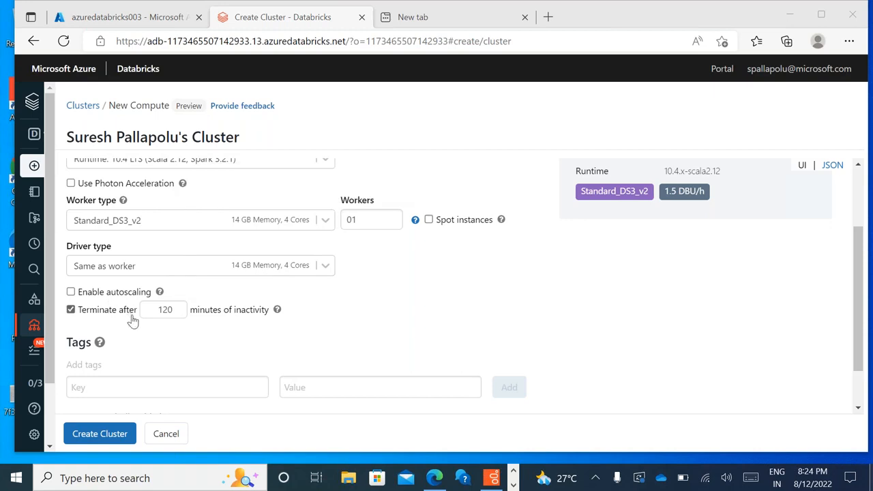
- Set the cluster to terminate after 20 minutes of inactivity
double_click(163, 310)
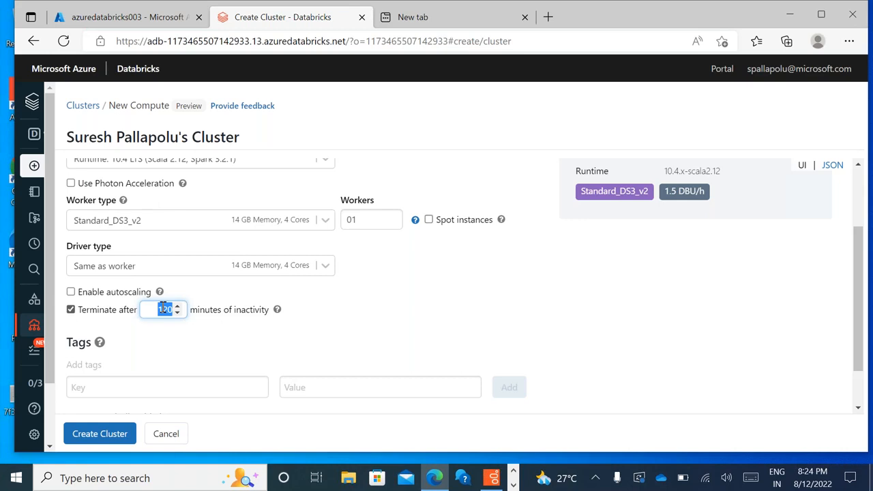
type("20")
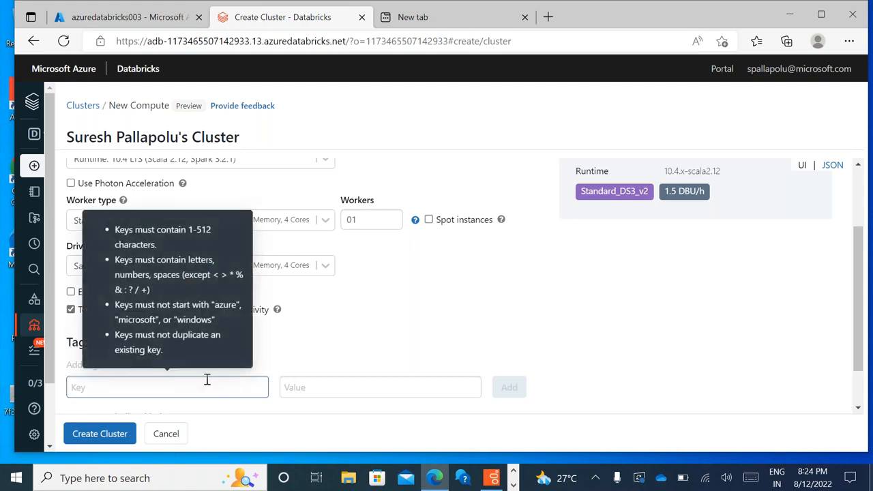
left_click(349, 333)
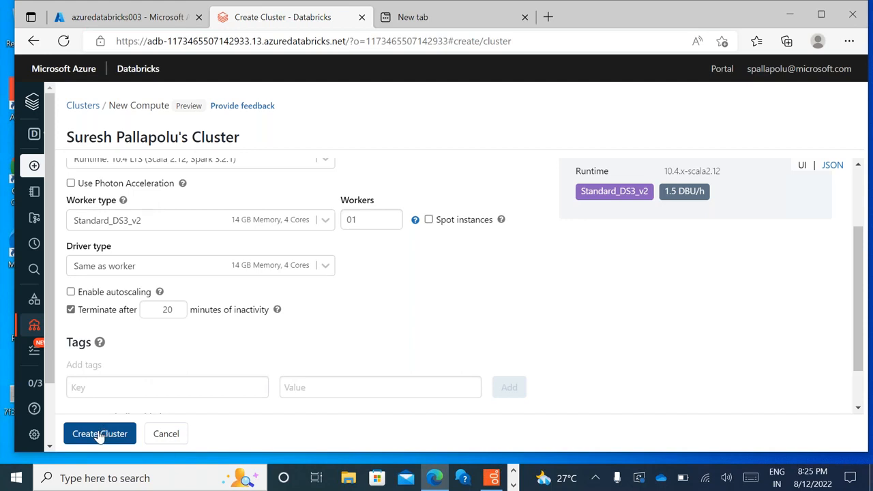
- Expand the Advanced options to review the Spark config and environment variables, and create the cluster
left_click_drag(856, 320, 854, 353)
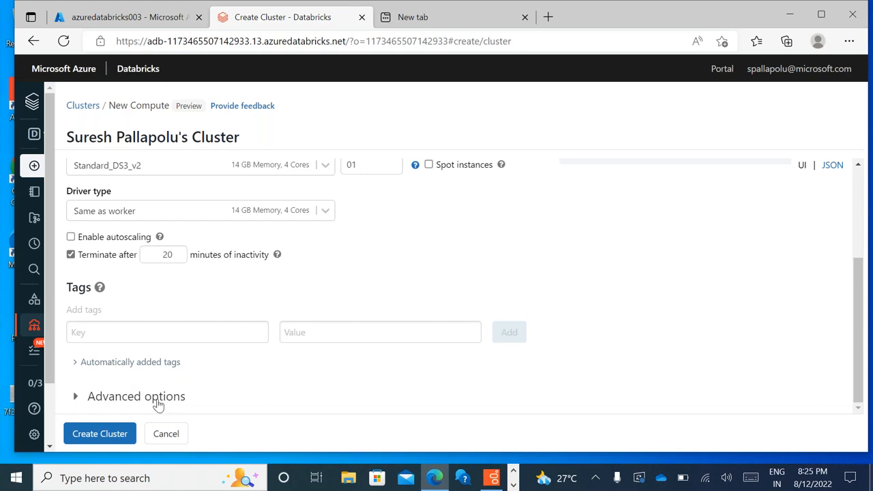
left_click(82, 399)
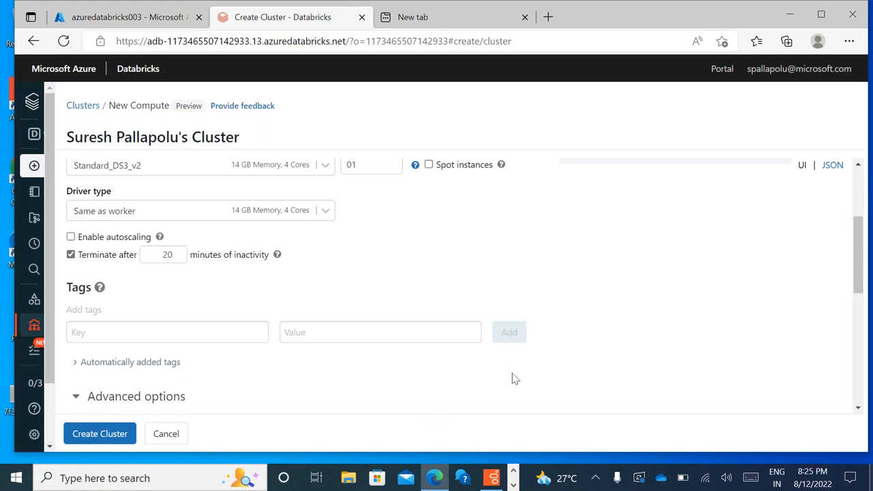
left_click_drag(858, 259, 850, 322)
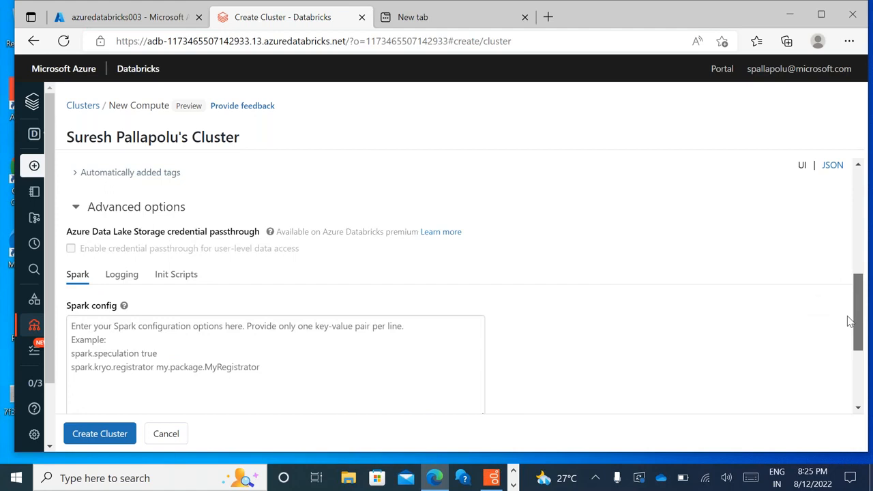
left_click_drag(849, 320, 834, 382)
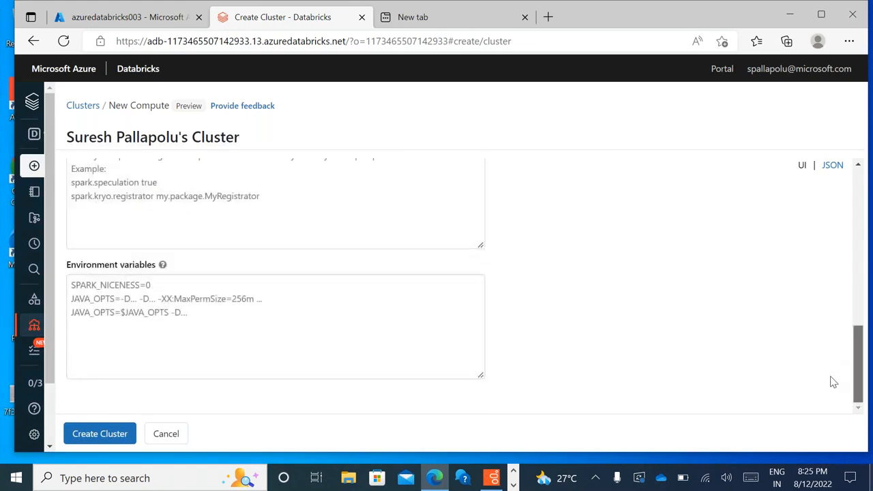
mouse_move(834, 382)
left_mouse_down()
mouse_move(836, 318)
mouse_move(843, 383)
left_mouse_up()
scroll(829, 333, "up", 2)
scroll(829, 333, "up", 1)
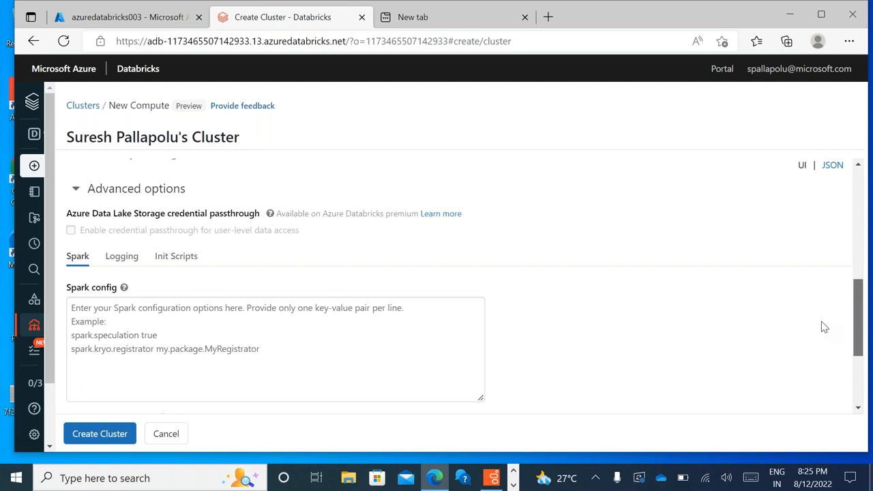
left_click_drag(822, 321, 822, 322)
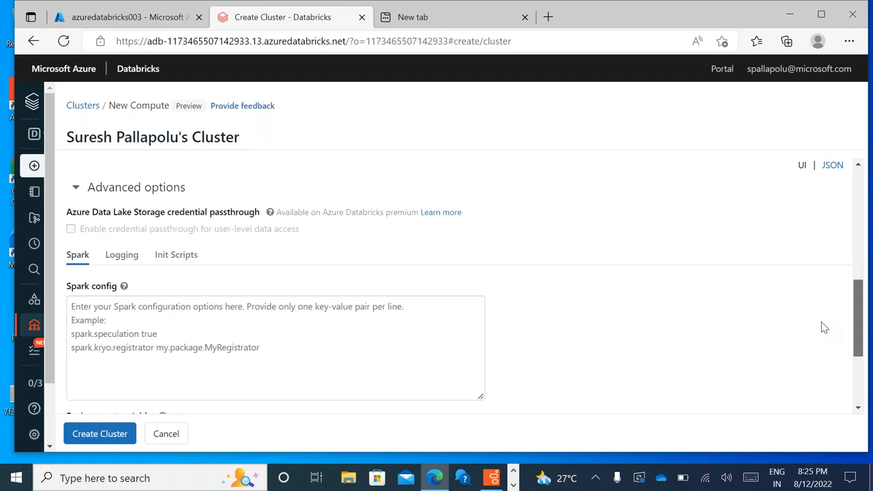
left_click_drag(822, 322, 815, 291)
left_click(126, 433)
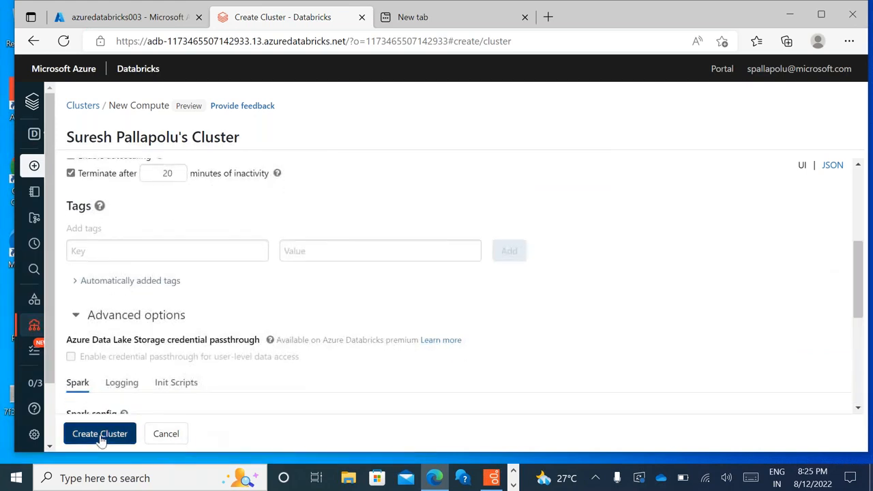
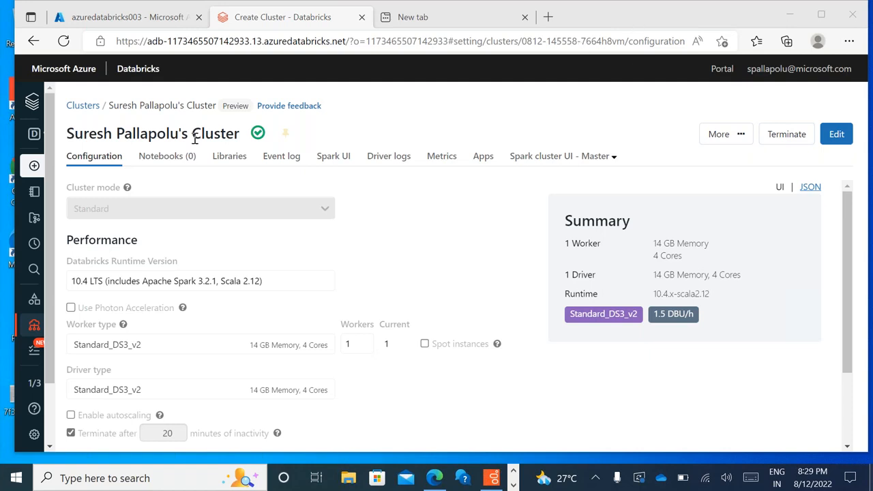
- Create a Python notebook named TestNotebook in the Shared workspace folder, using the newly created cluster
mouse_move(32, 194)
left_click(67, 193)
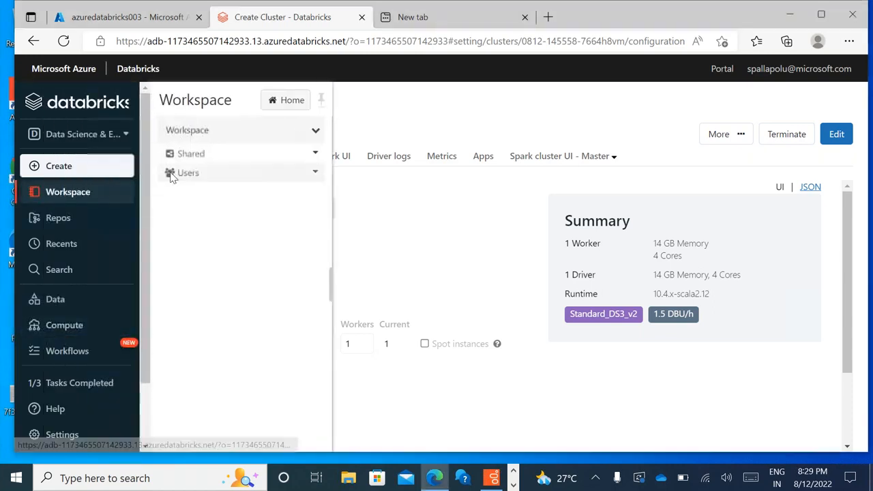
left_click(308, 157)
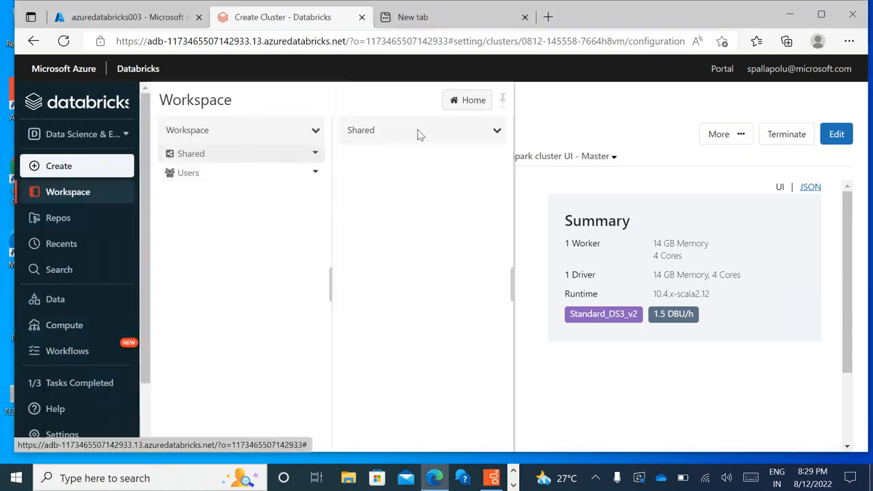
left_click(497, 131)
mouse_move(513, 159)
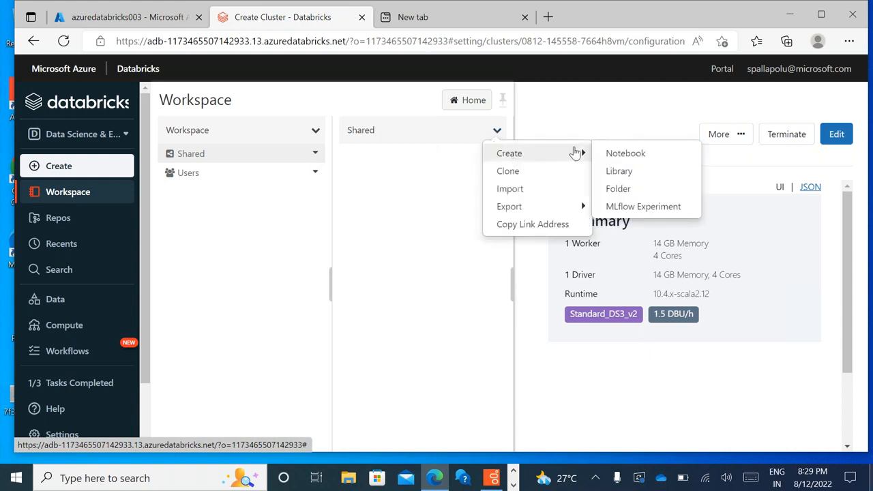
left_click(627, 154)
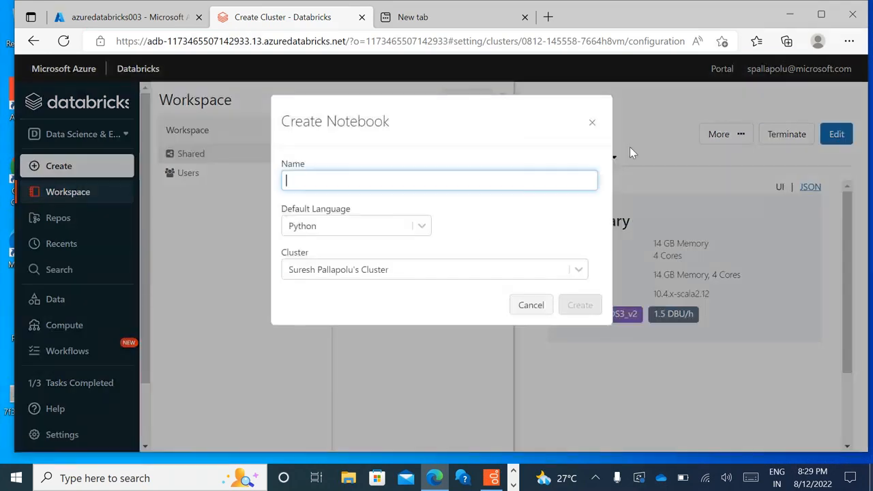
left_click(339, 177)
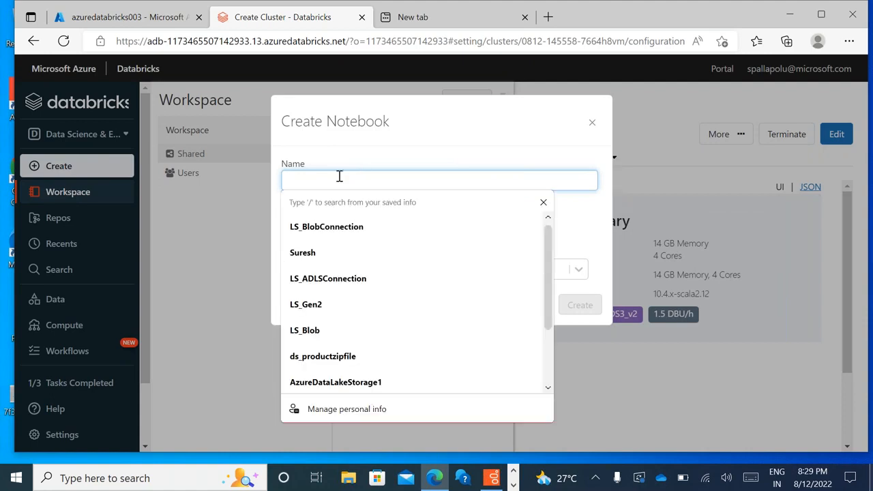
type("TestNote")
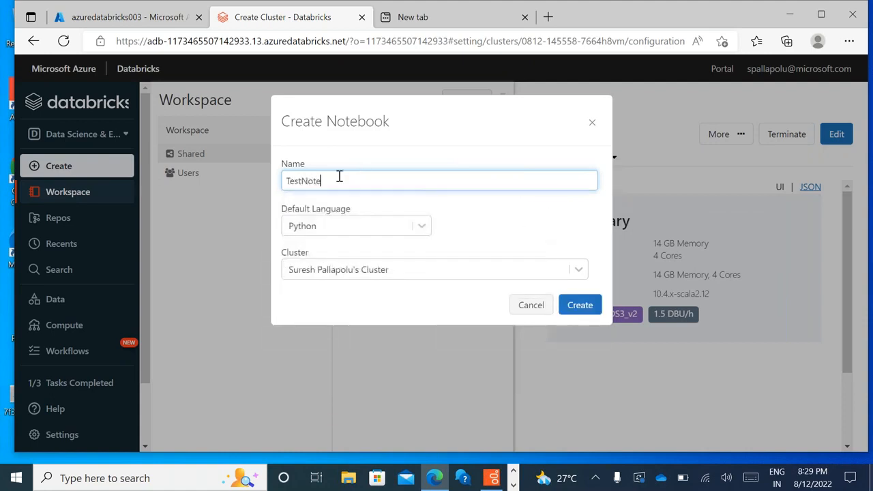
type("book")
left_click(580, 306)
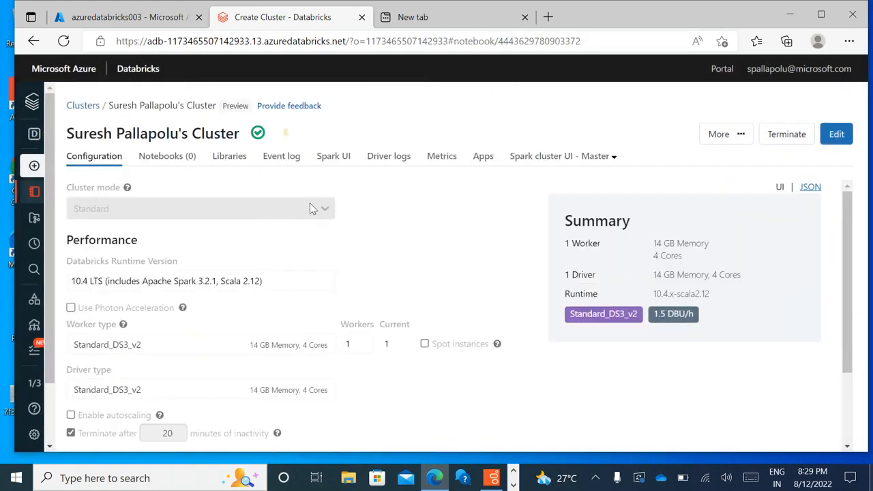
- Find TestNotebook in the Shared workspace folder and open it
mouse_move(35, 166)
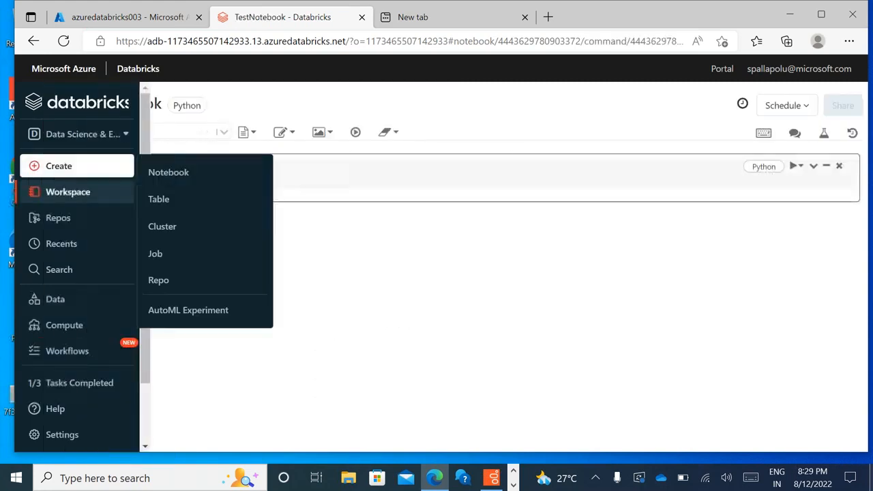
left_click(55, 193)
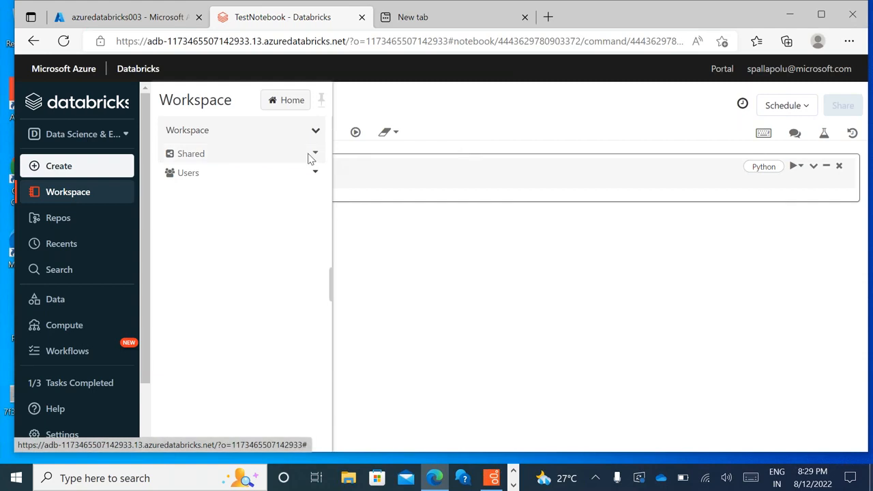
left_click(310, 154)
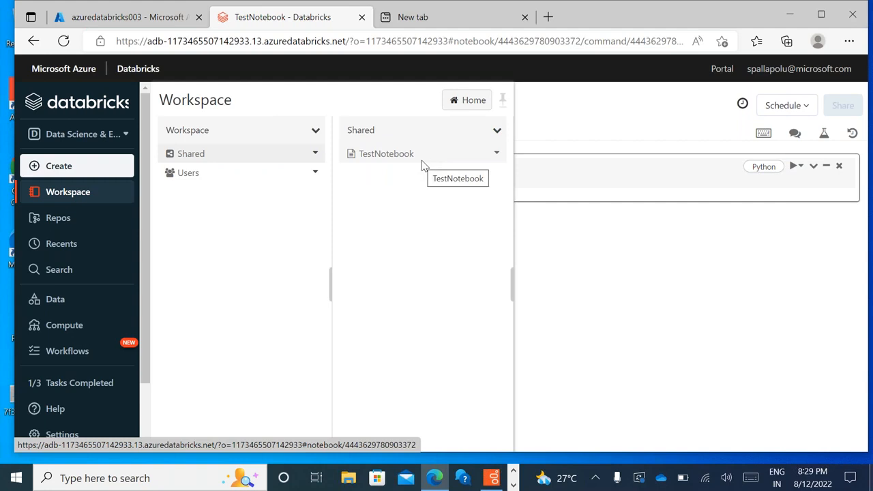
left_click(459, 164)
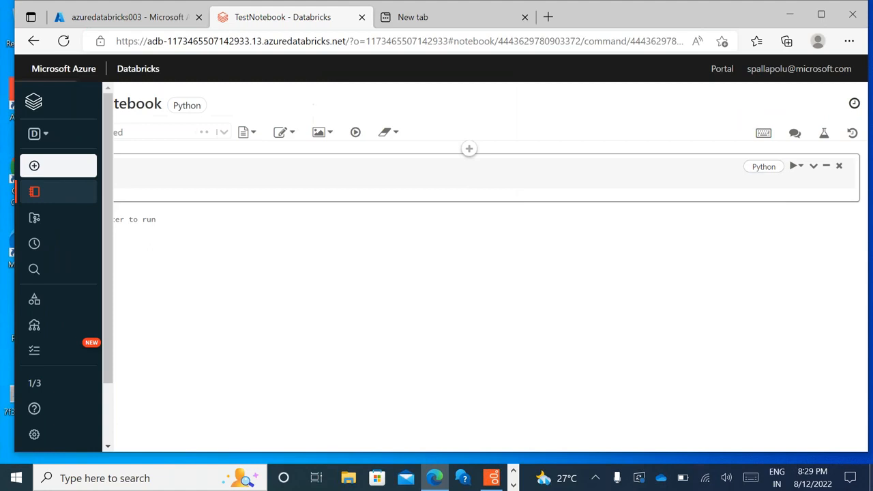